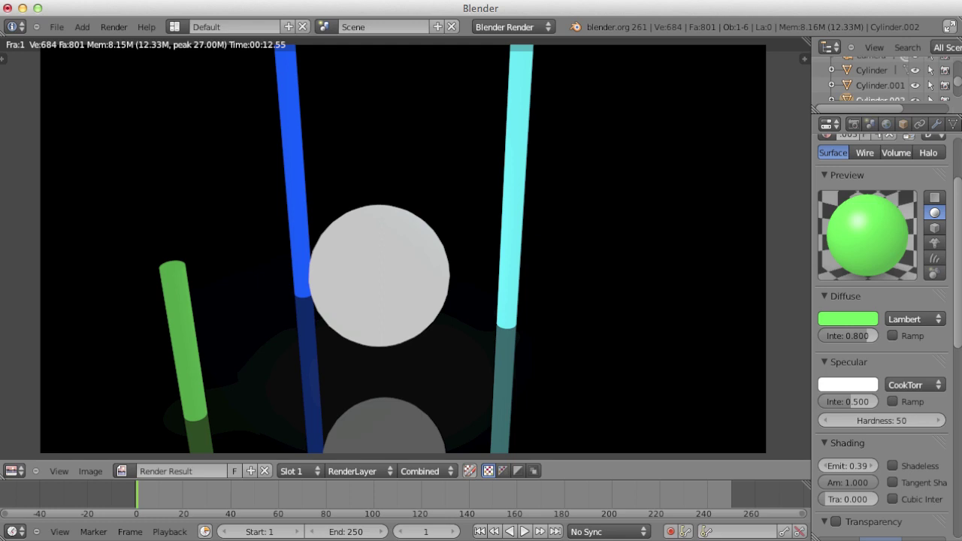
Switch the render area back to the 3D View and orbit to a near-horizontal view.
scroll(403, 248, "up", 1)
scroll(402, 248, "up", 4)
scroll(402, 248, "down", 5)
scroll(402, 248, "down", 2)
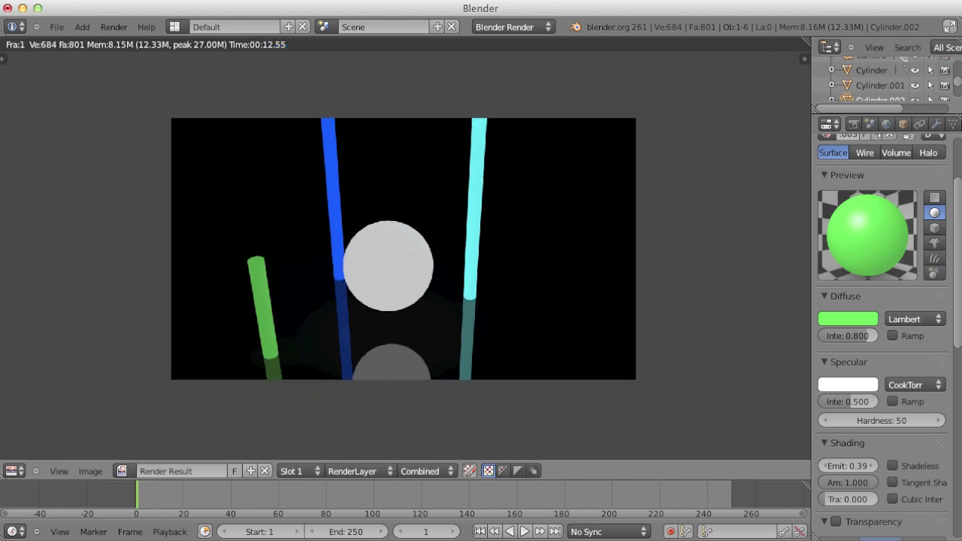
scroll(403, 247, "up", 2)
left_click(15, 470)
left_click(30, 456)
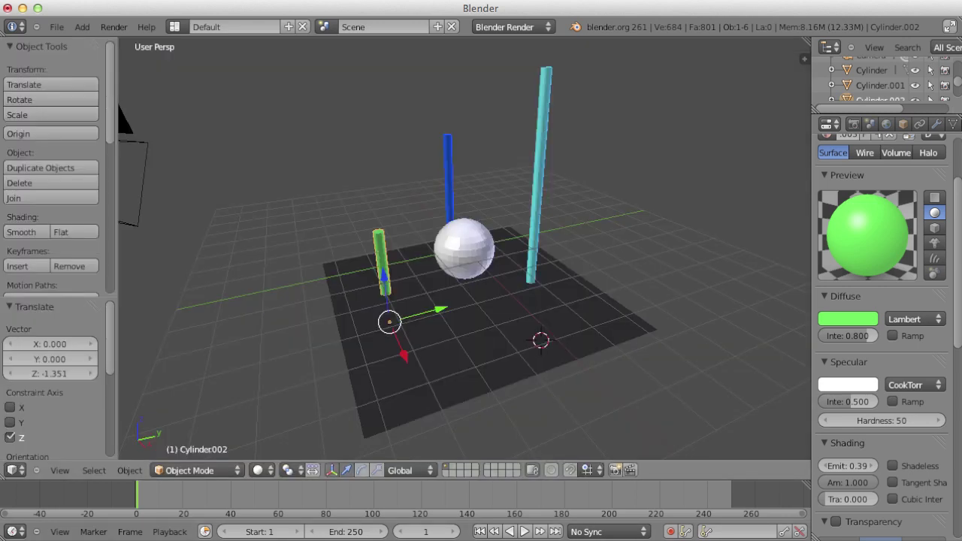
scroll(463, 248, "up", 2)
mouse_move(463, 248)
middle_mouse_down()
mouse_move(481, 195)
mouse_move(451, 270)
middle_mouse_up()
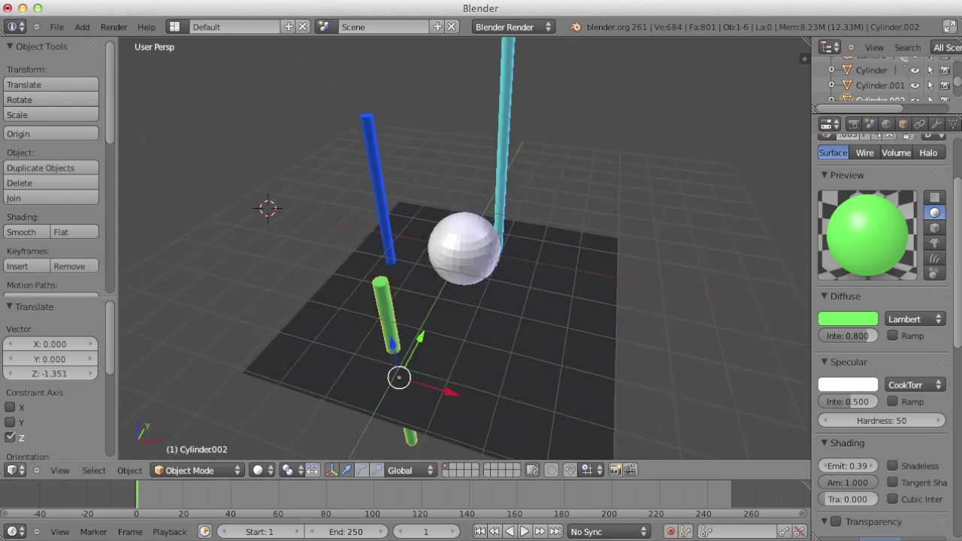
Show the render result in the UV/Image Editor, then return the area to the 3D View.
left_click(12, 470)
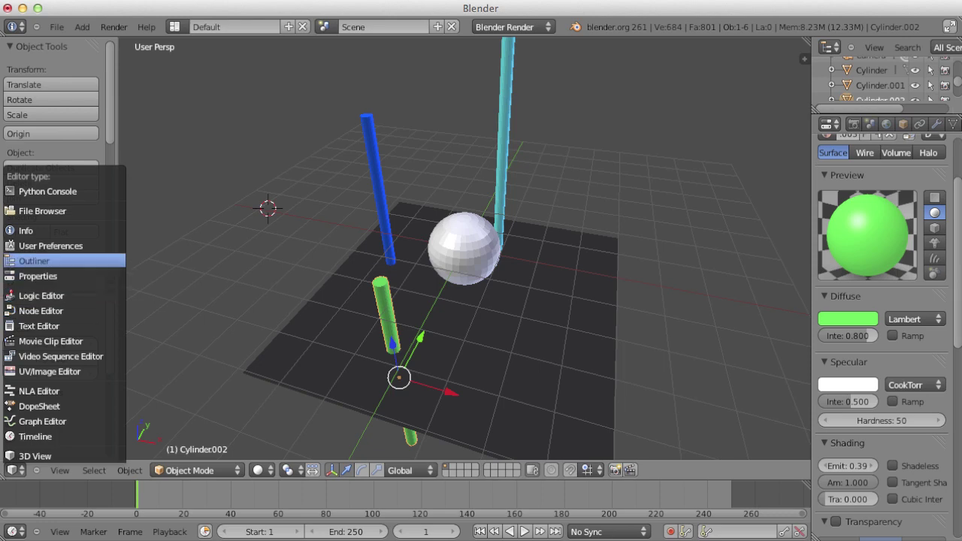
left_click(50, 371)
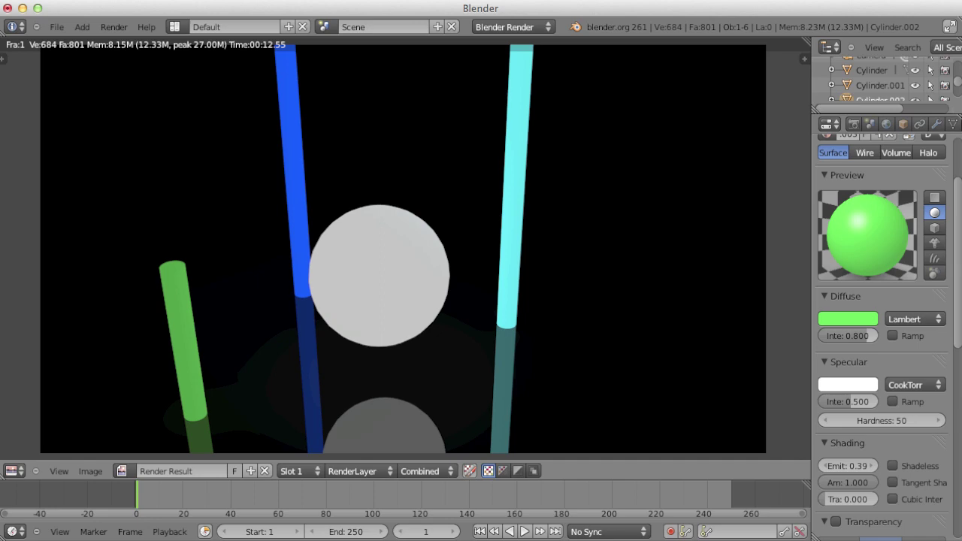
left_click(15, 471)
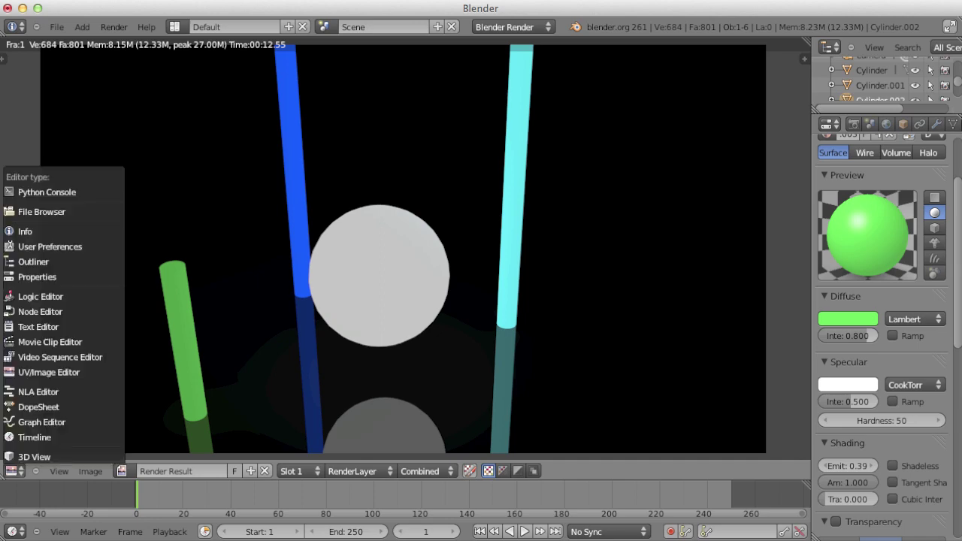
left_click(30, 457)
scroll(458, 248, "up", 4)
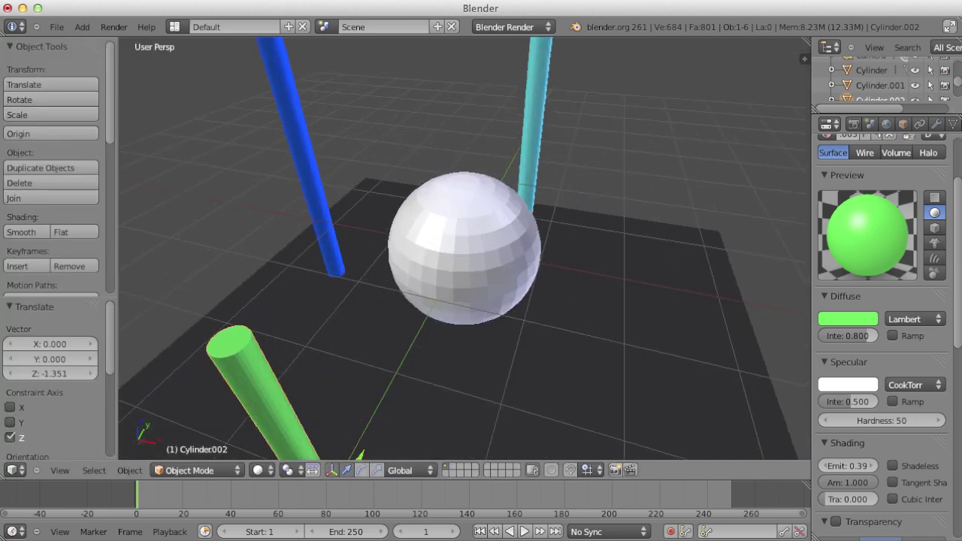
scroll(458, 247, "down", 7)
scroll(458, 248, "down", 4)
scroll(458, 247, "up", 3)
scroll(878, 79, "down", 1)
scroll(879, 79, "up", 3)
scroll(878, 79, "down", 4)
scroll(879, 79, "down", 1)
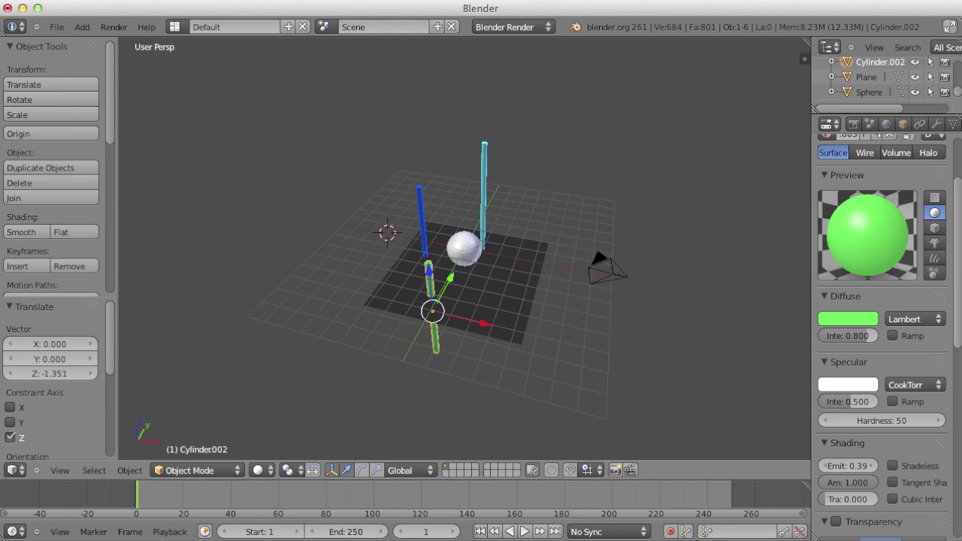
scroll(463, 248, "up", 2)
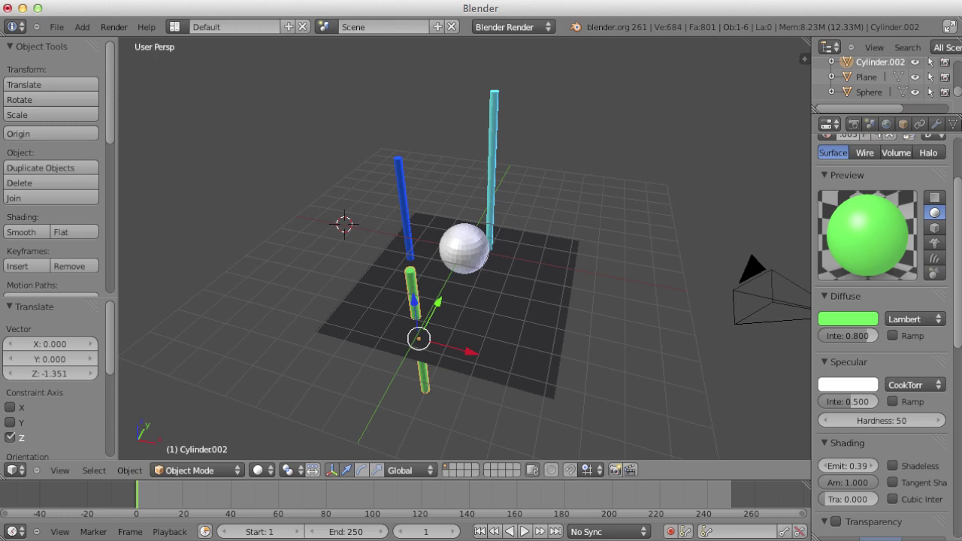
Reload the start-up file with Cmd+N, replacing the cylinder scene with the default cube, camera and lamp.
middle_click_drag(466, 301, 526, 278)
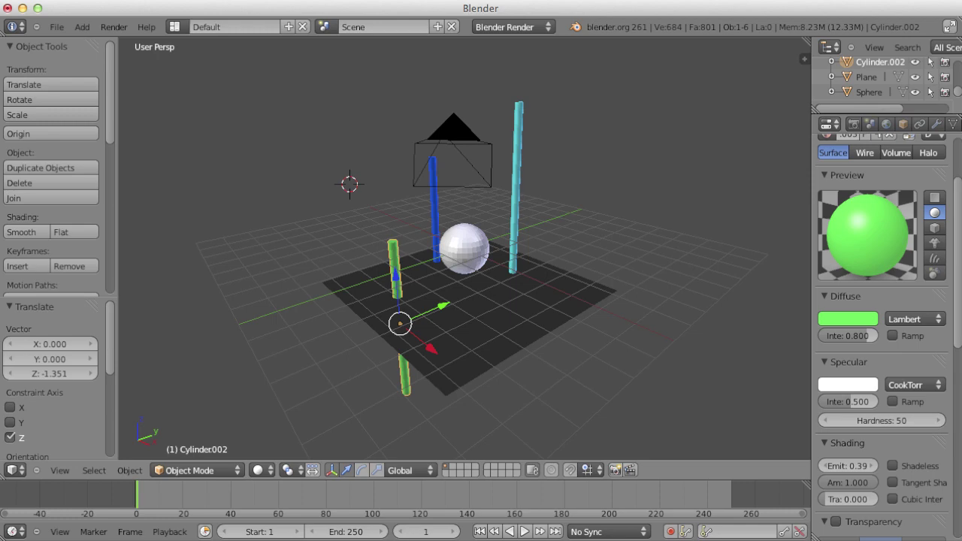
key("super+n")
key("Return")
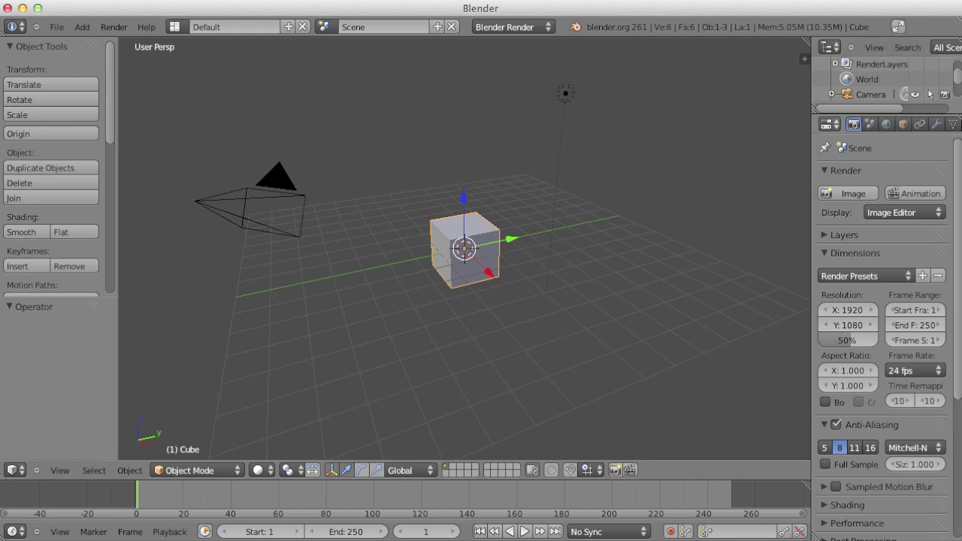
Move the default cube straight up along Z to 1.142 and display its object properties.
scroll(464, 248, "down", 4)
scroll(464, 248, "up", 8)
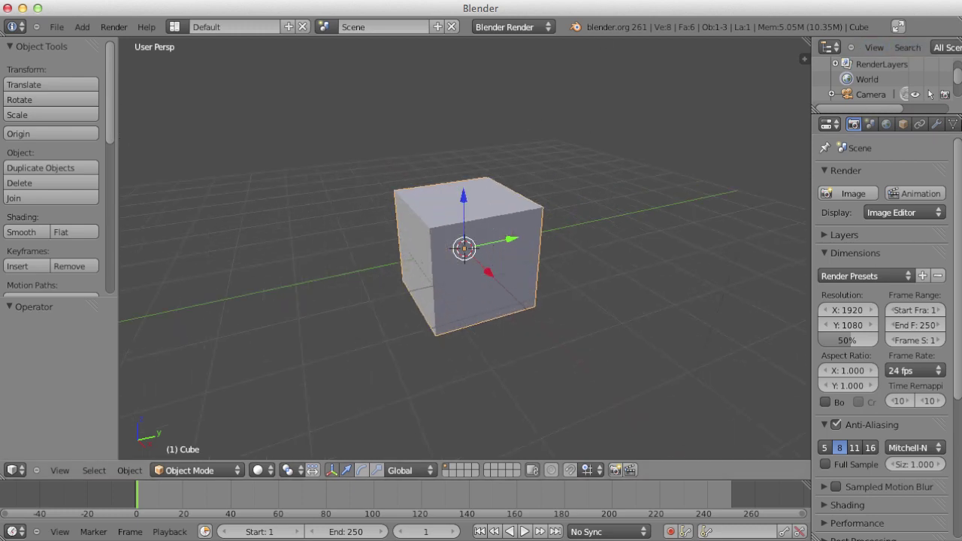
middle_click_drag(464, 248, 556, 225)
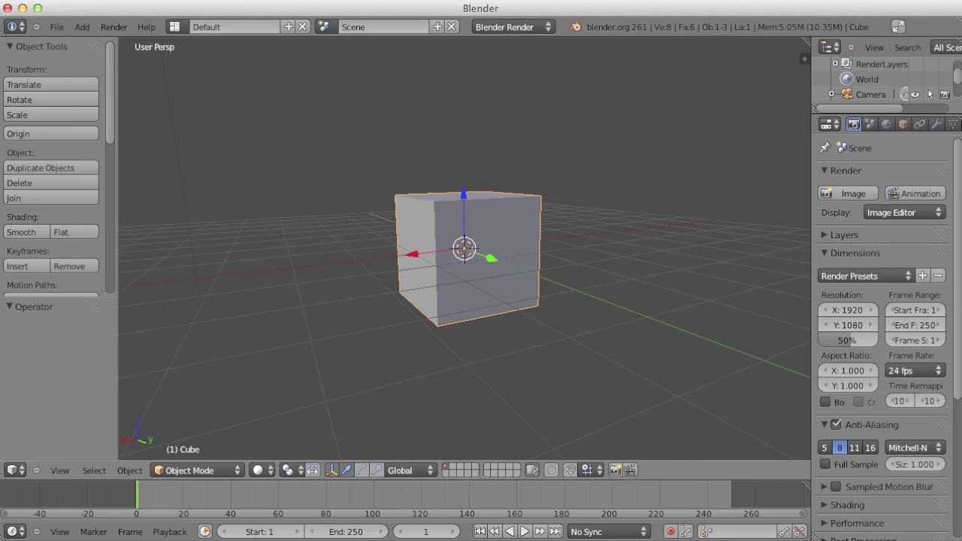
left_click_drag(464, 193, 462, 127)
scroll(464, 248, "down", 5)
scroll(464, 248, "up", 5)
mouse_move(465, 248)
middle_mouse_down()
mouse_move(469, 210)
mouse_move(464, 256)
middle_mouse_up()
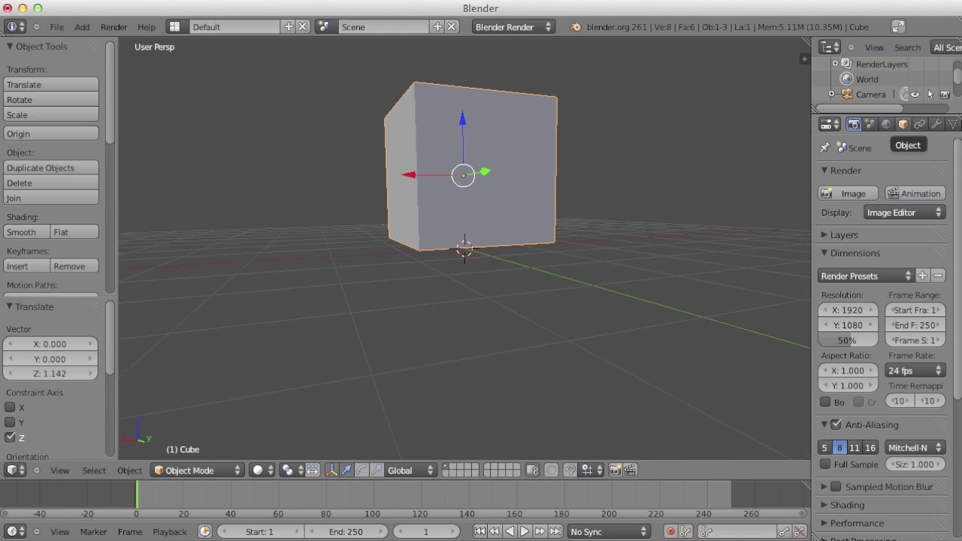
left_click(902, 124)
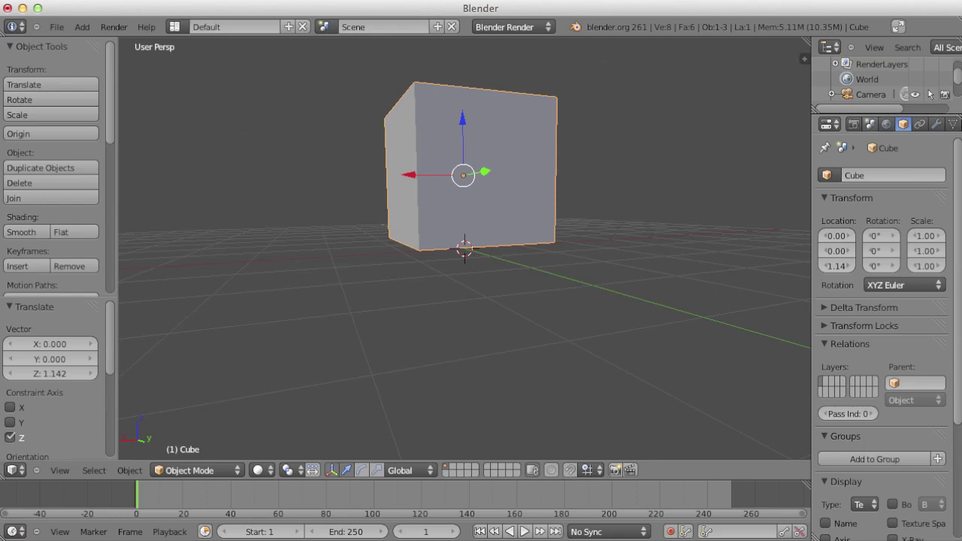
Set the World horizon colour to pure black.
left_click(886, 124)
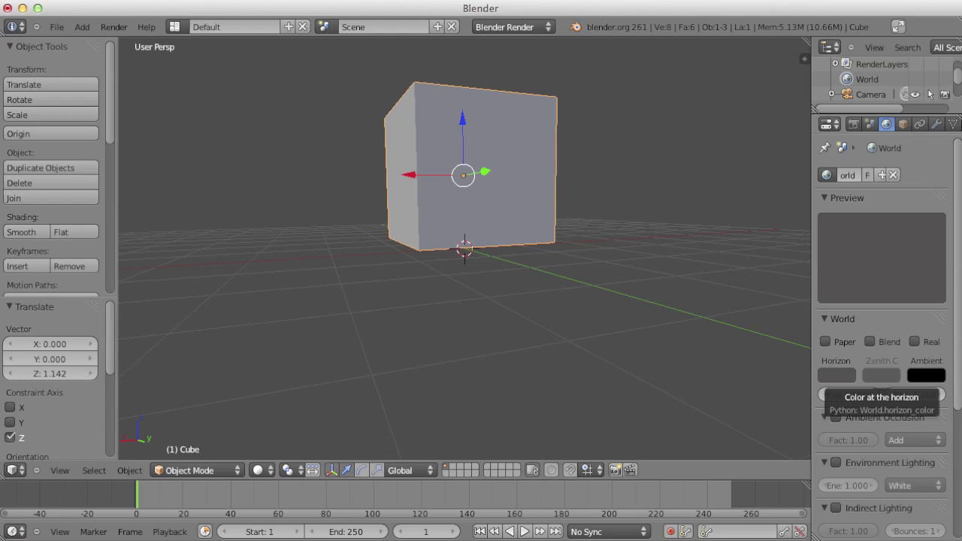
left_click(836, 374)
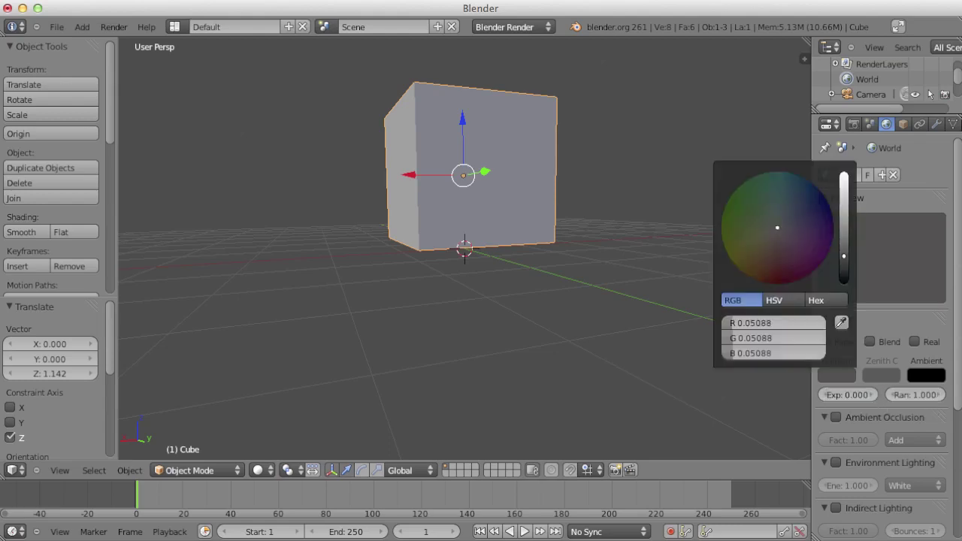
left_click_drag(844, 256, 844, 282)
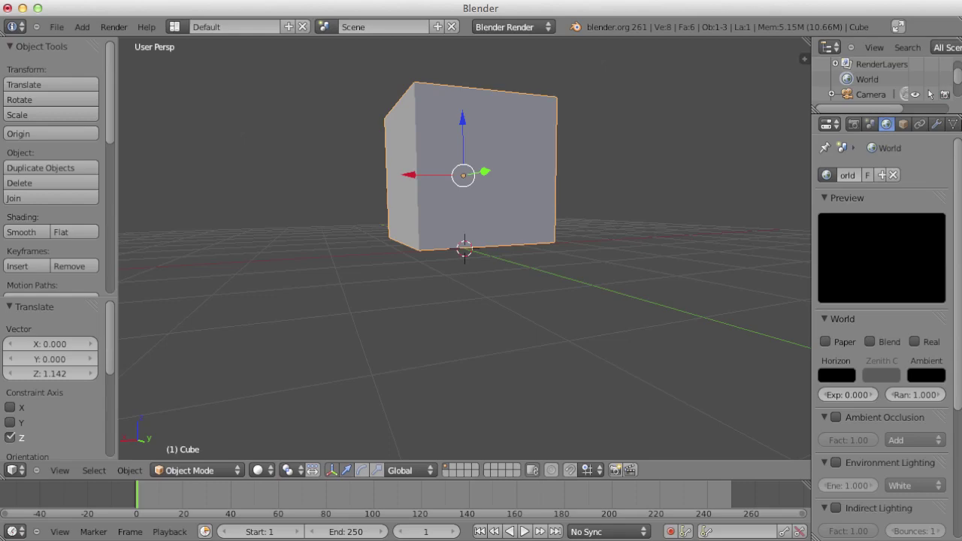
Enable Indirect Lighting with 1 bounce and review the environment lighting colour options.
scroll(883, 338, "down", 1)
scroll(883, 338, "down", 2)
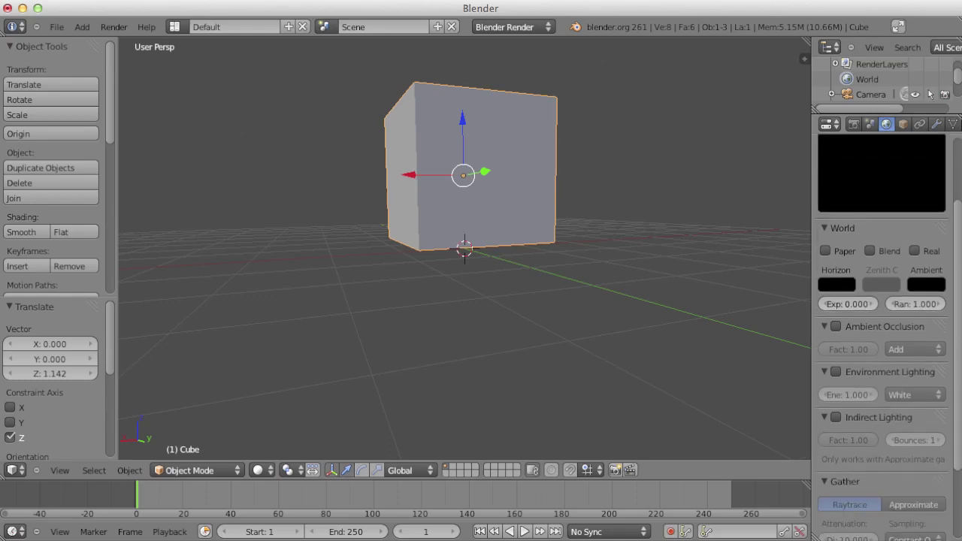
left_click(836, 417)
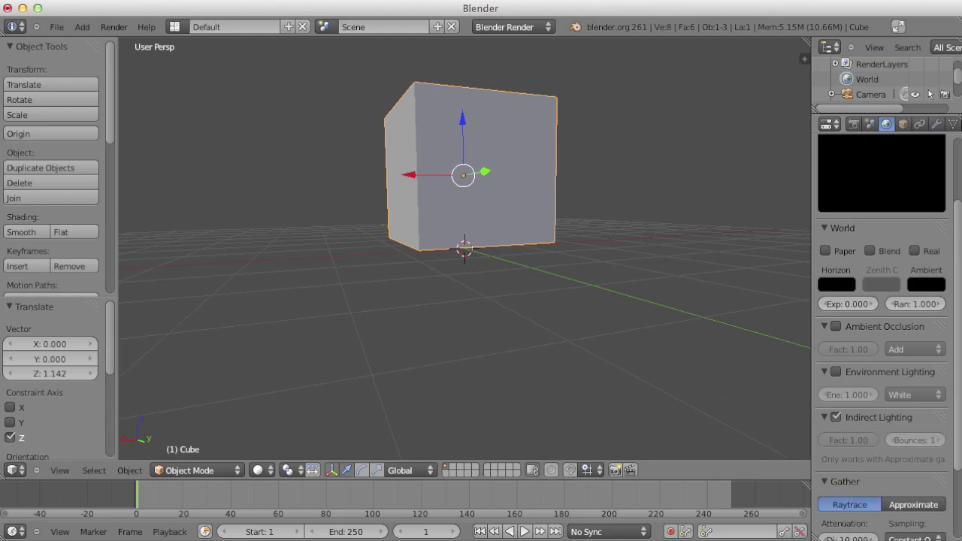
left_click_drag(915, 440, 927, 440)
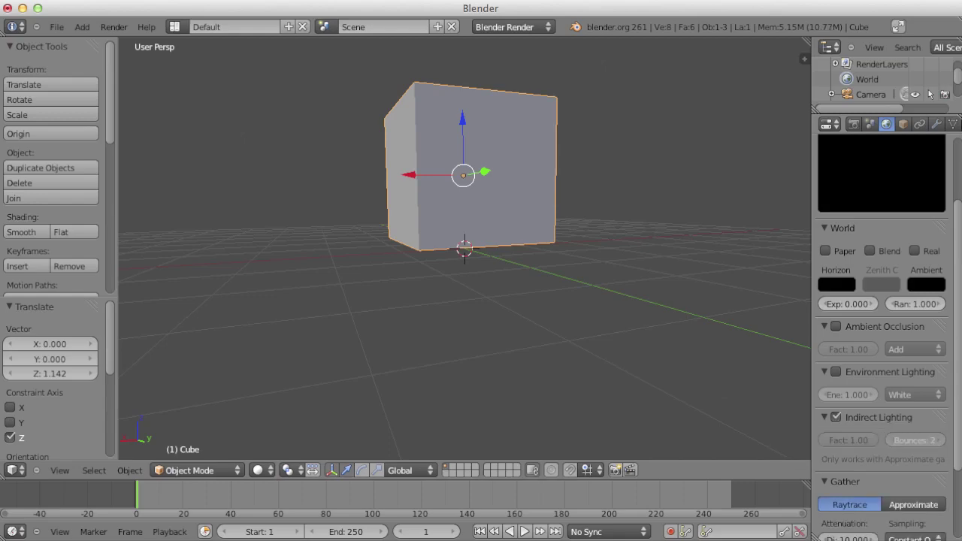
scroll(880, 339, "down", 2)
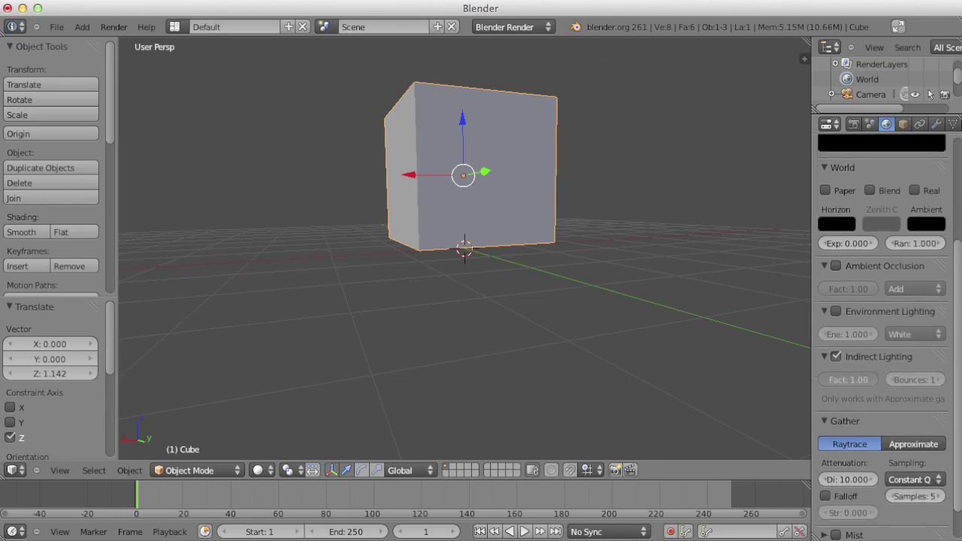
left_click(914, 334)
key("F4")
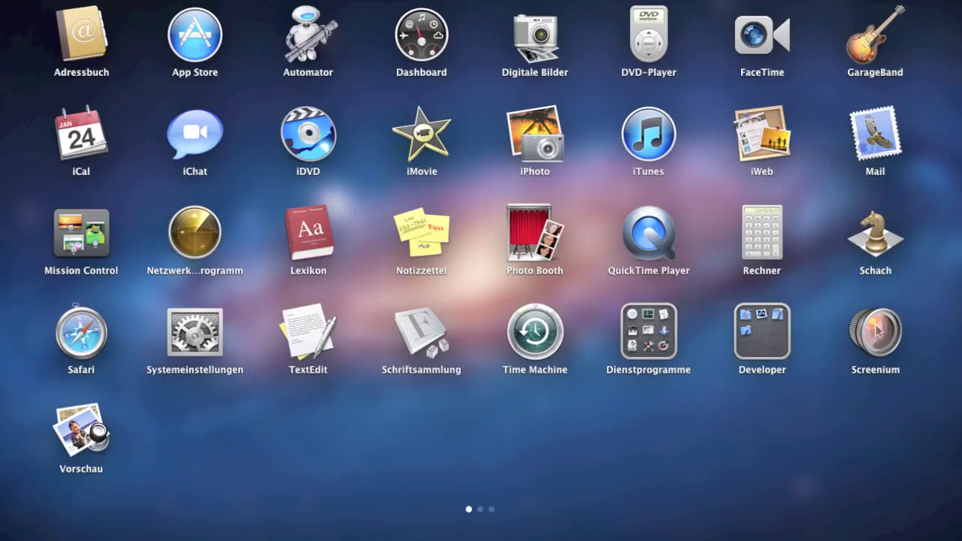
left_click(875, 331)
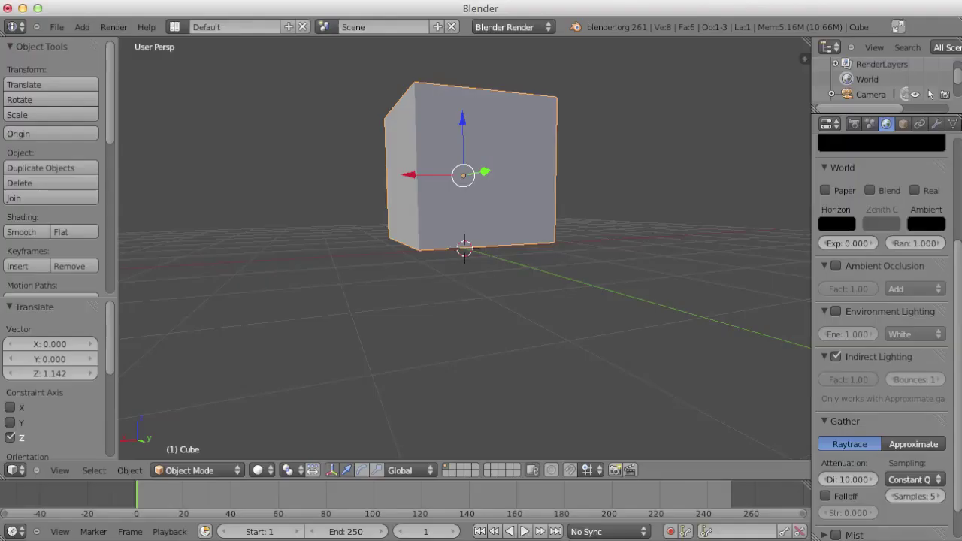
Switch the indirect lighting gather method from Raytrace to Approximate, error 0.250.
scroll(883, 338, "down", 2)
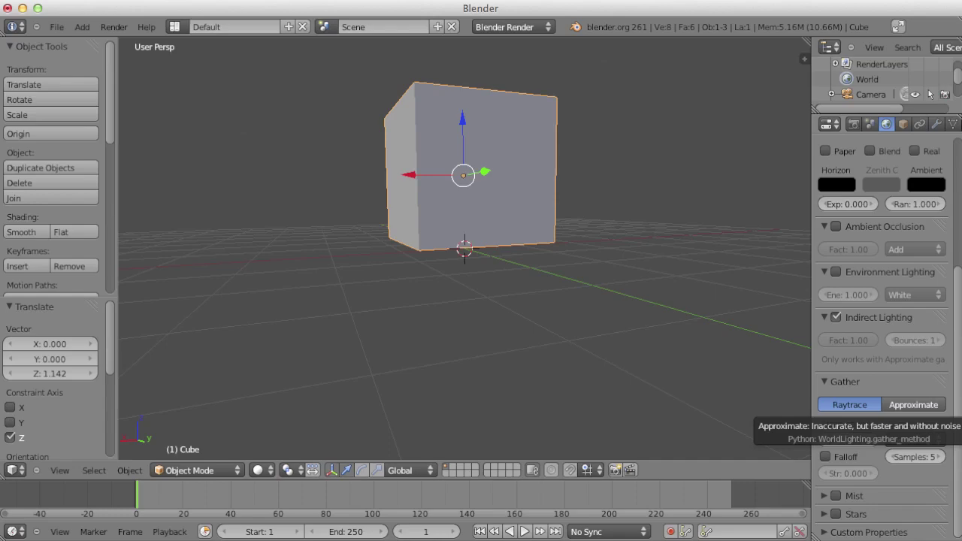
left_click(913, 404)
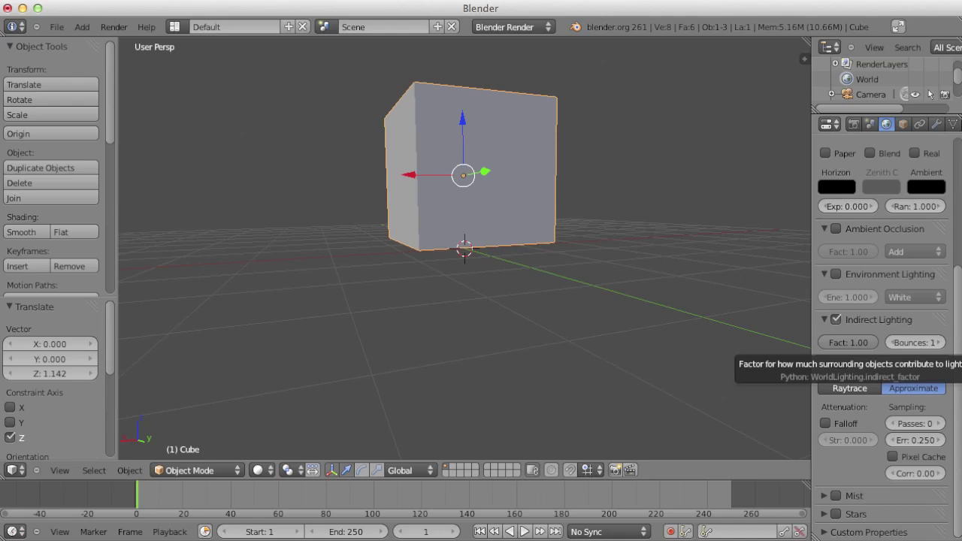
scroll(886, 124, "down", 3)
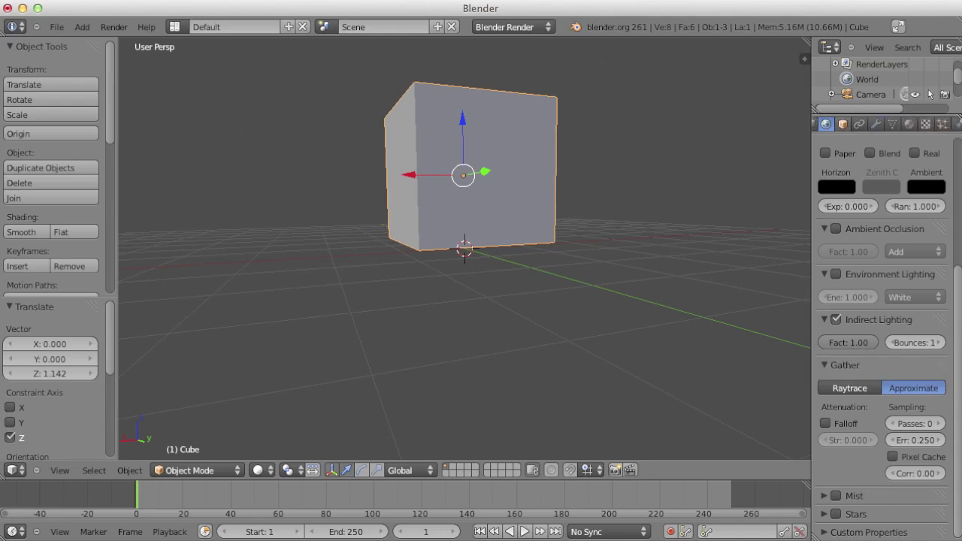
Delete the default cube and the lamp, leaving only the camera.
left_click(909, 124)
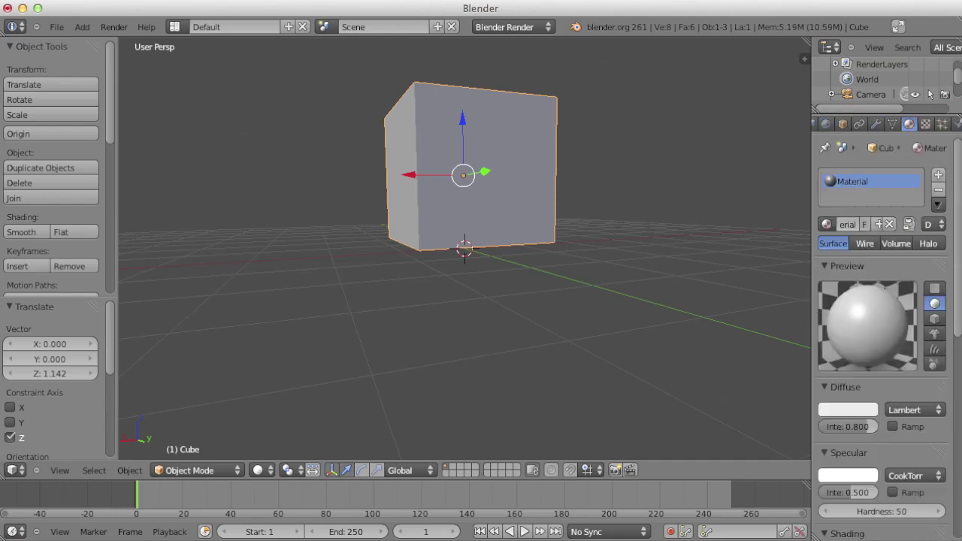
scroll(464, 226, "up", 2)
scroll(463, 225, "down", 5)
mouse_move(463, 225)
middle_mouse_down()
mouse_move(435, 256)
mouse_move(451, 203)
mouse_move(443, 180)
middle_mouse_up()
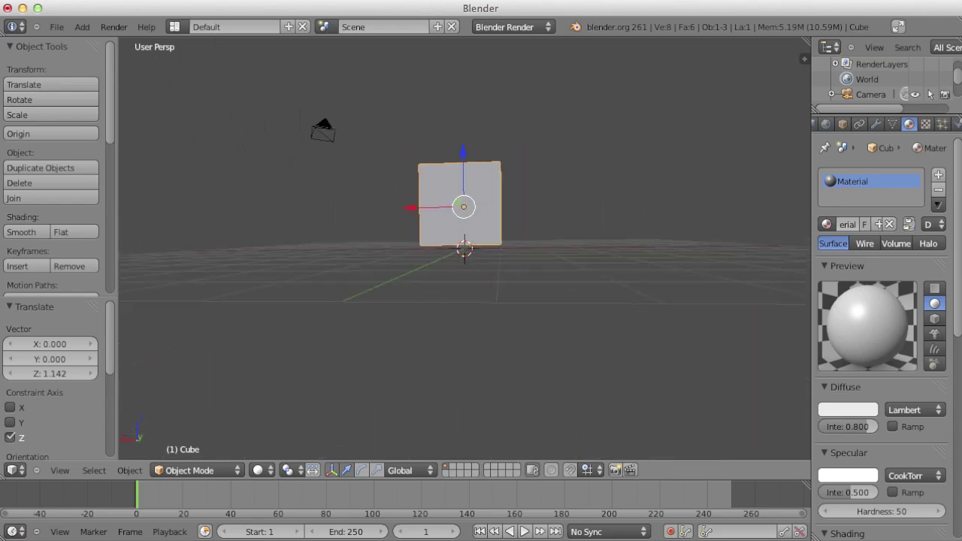
key("x")
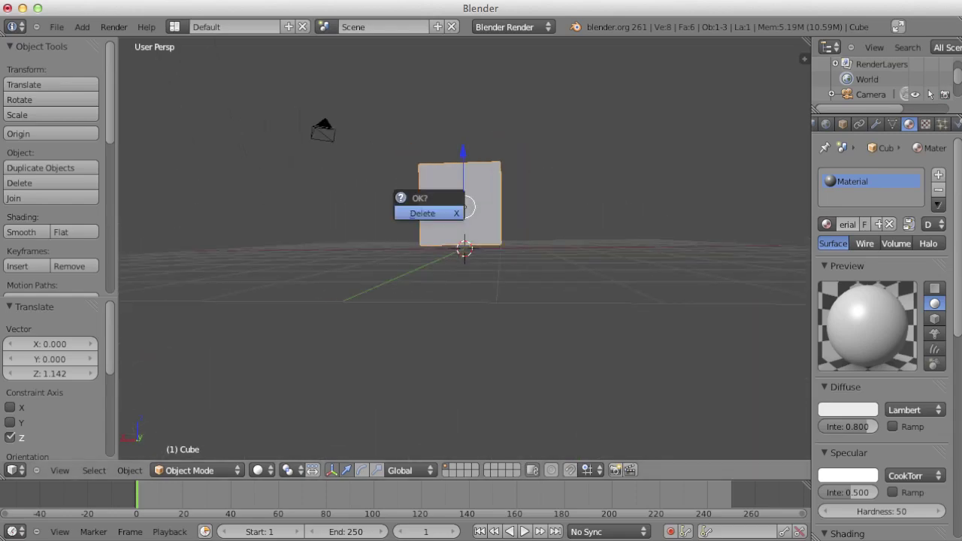
left_click(429, 212)
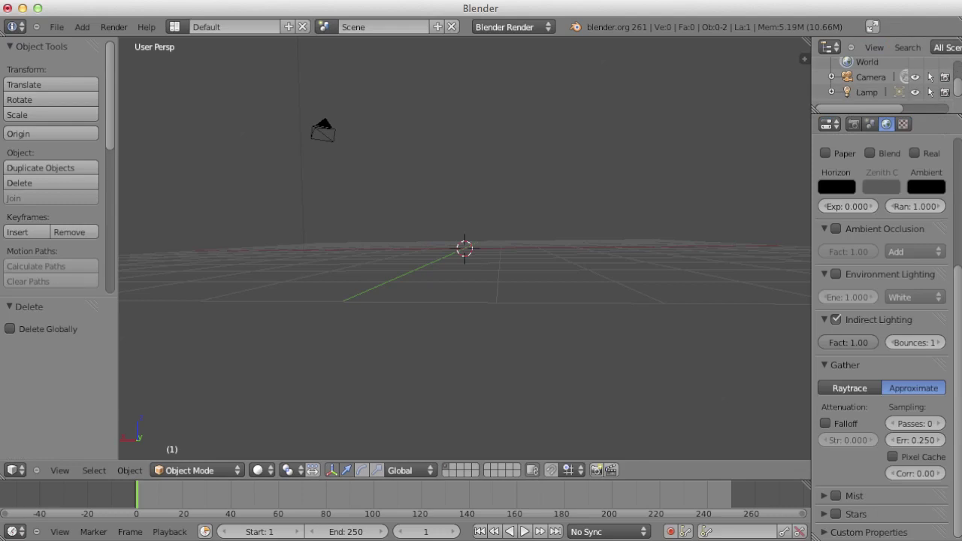
left_click(866, 92)
key("x")
left_click(526, 178)
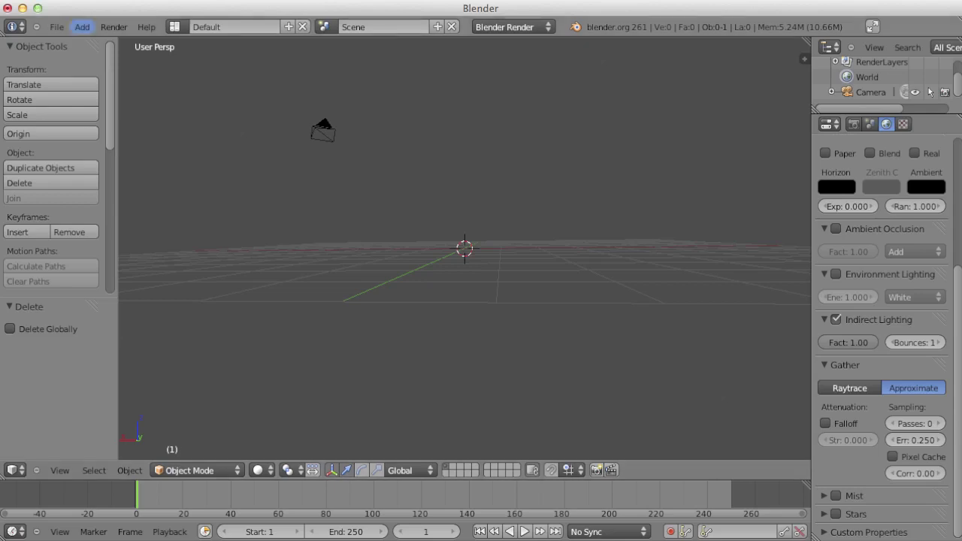
Add two UV spheres and spread them apart along the X axis.
left_click(82, 26)
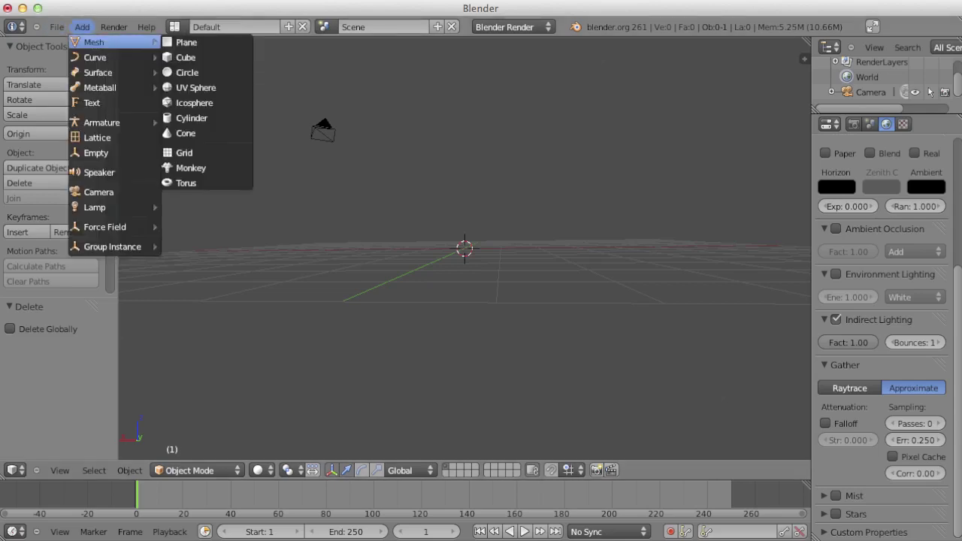
left_click(196, 87)
left_click(114, 27)
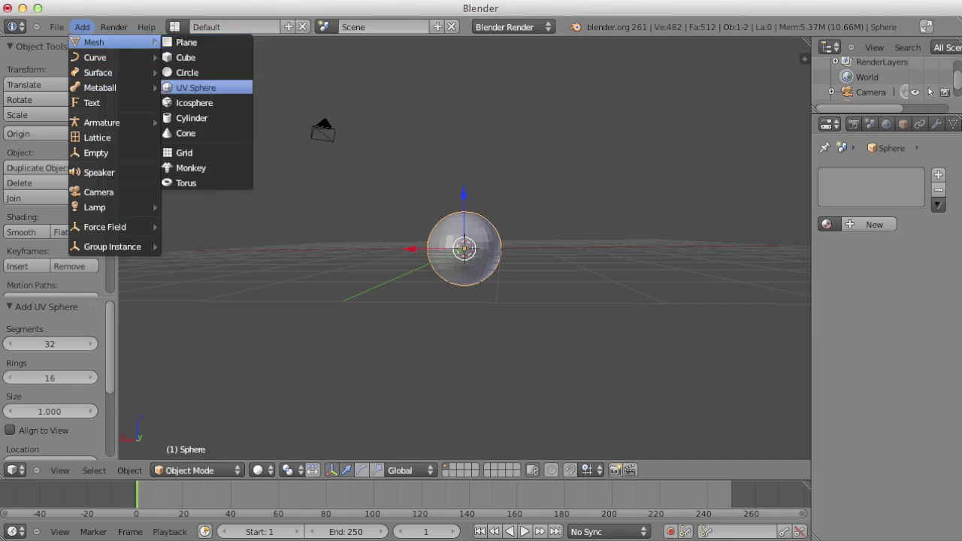
left_click(196, 88)
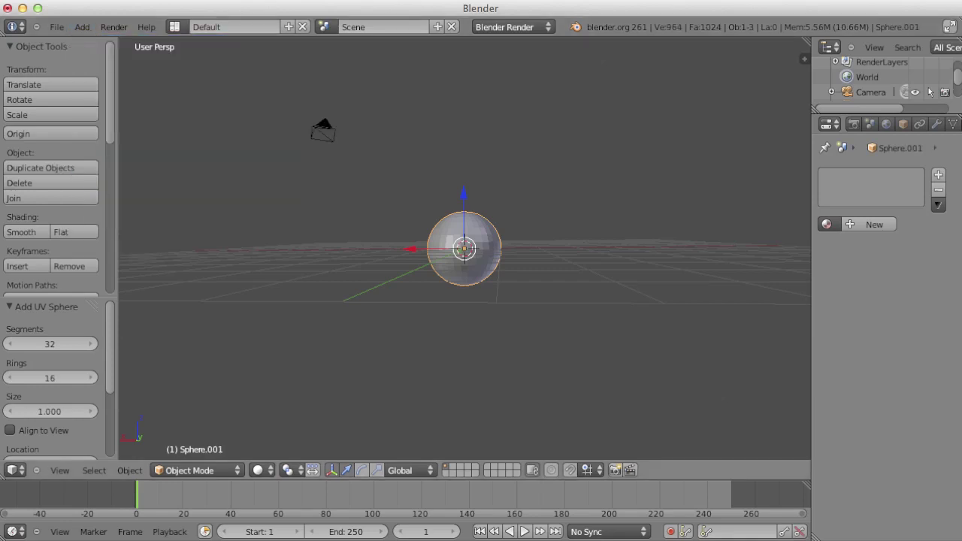
key("g")
key("x")
key("Return")
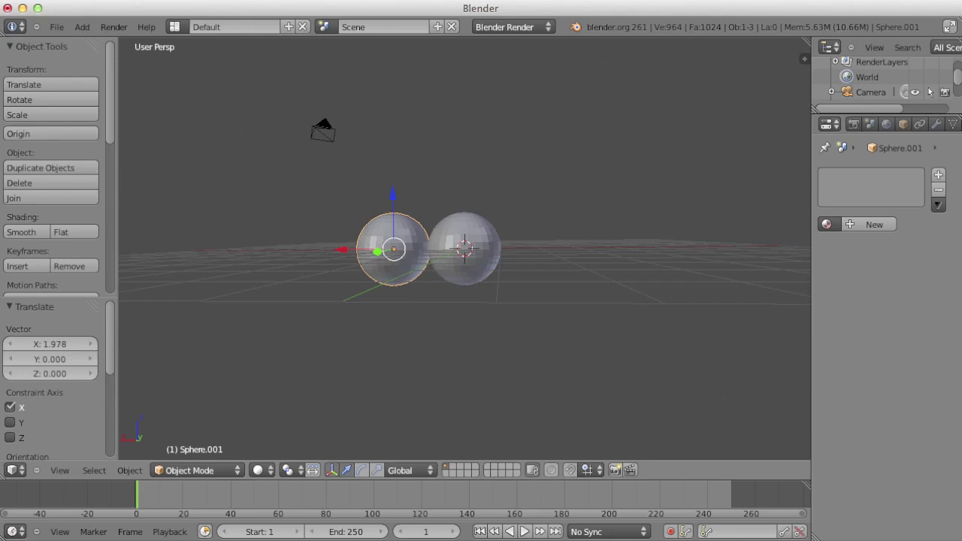
right_click(474, 255)
key("g")
key("x")
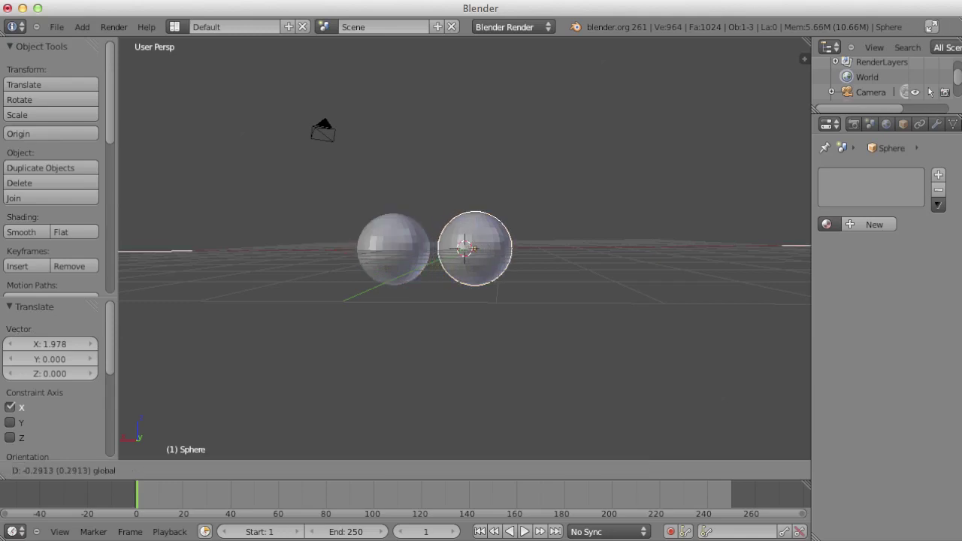
key("Return")
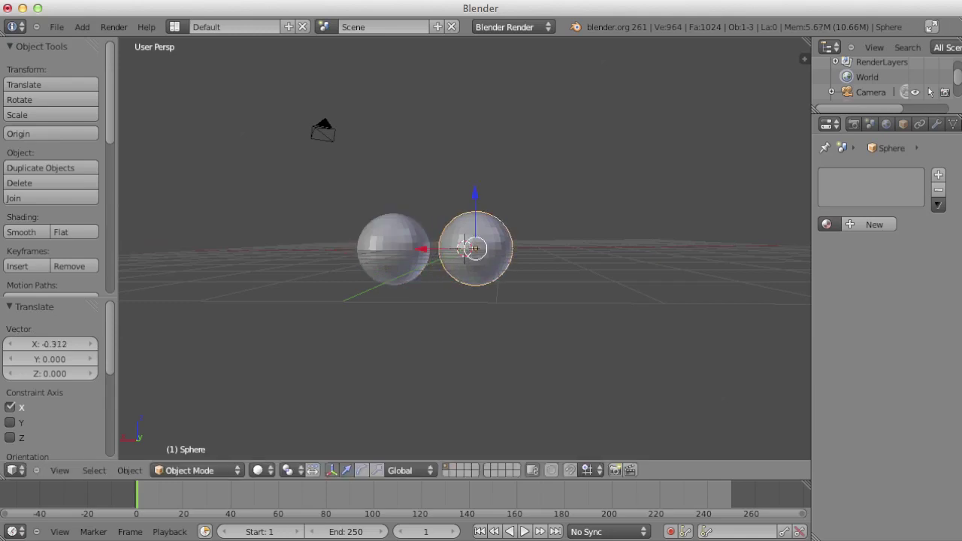
Give the right-hand sphere a new material named 'Light'.
scroll(463, 248, "up", 1)
scroll(464, 248, "up", 3)
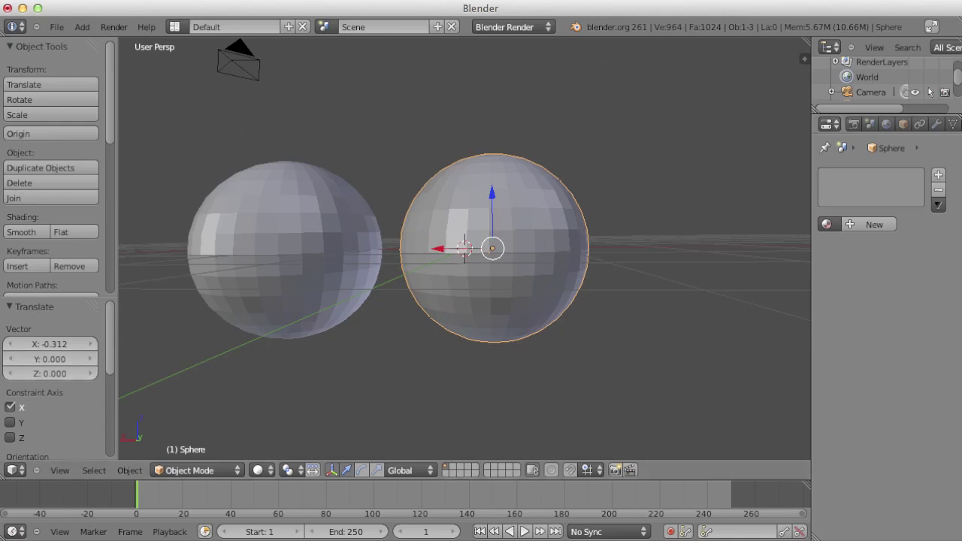
left_click(872, 224)
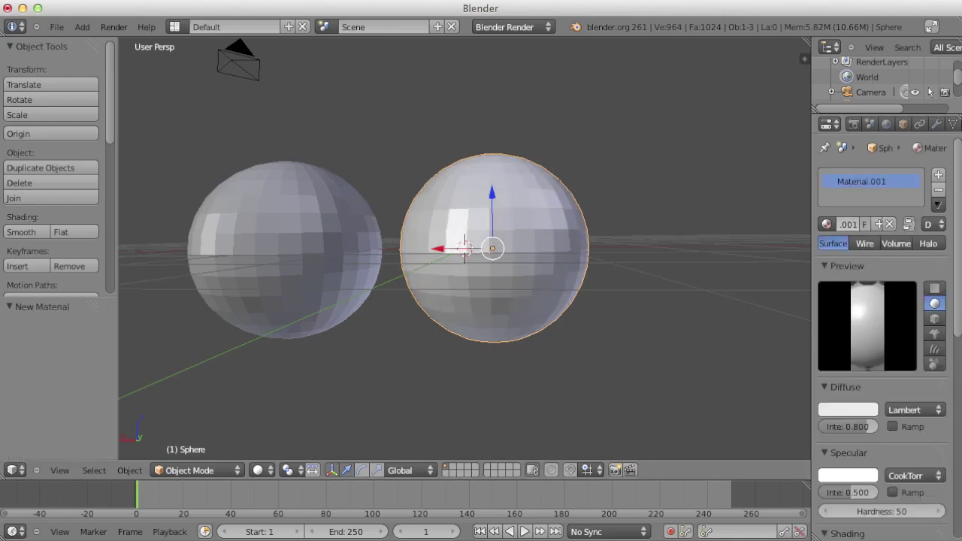
left_click(847, 224)
type("Light")
key("Return")
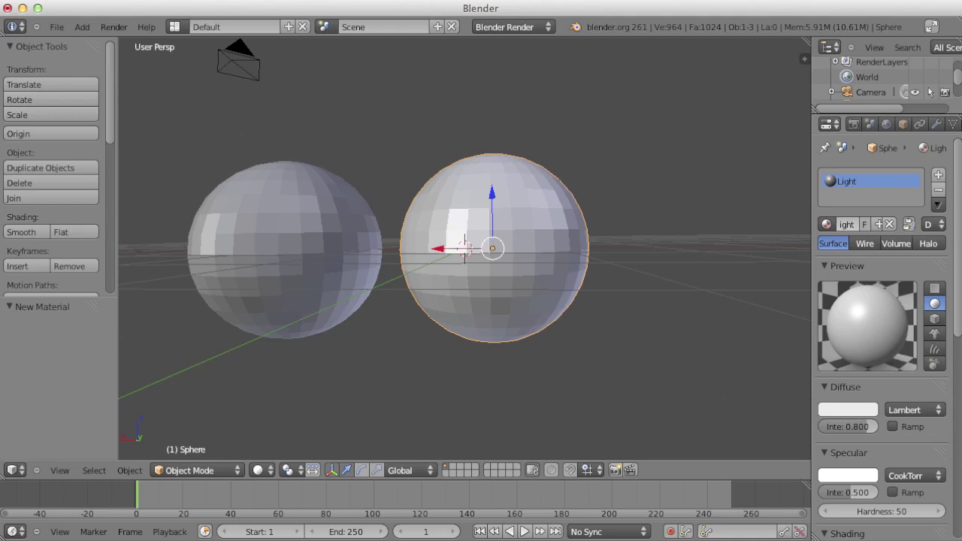
scroll(883, 301, "down", 2)
left_click(847, 349)
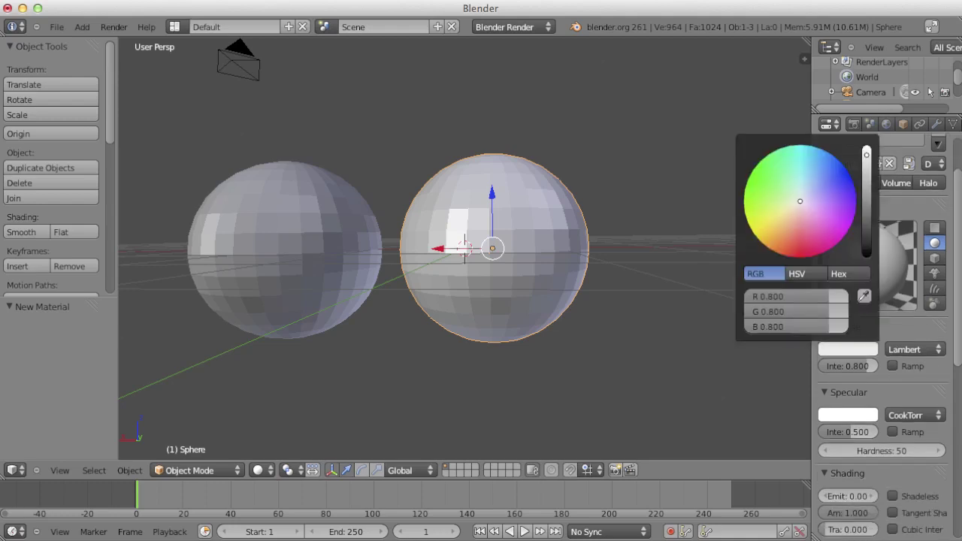
Set the Light material's diffuse colour to saturated deep blue and specular intensity to 0.000.
left_click_drag(799, 201, 830, 169)
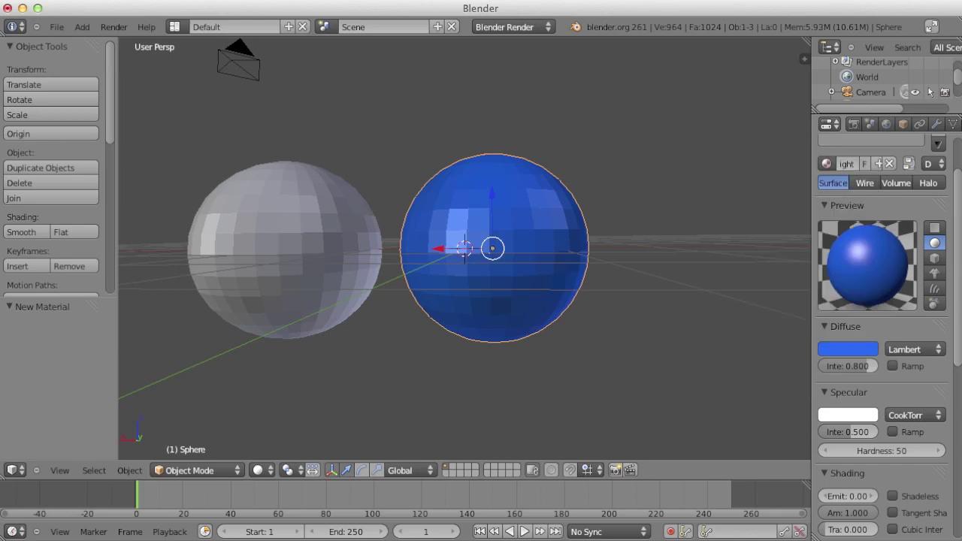
left_click(848, 348)
left_click_drag(845, 168, 848, 165)
scroll(879, 225, "down", 2)
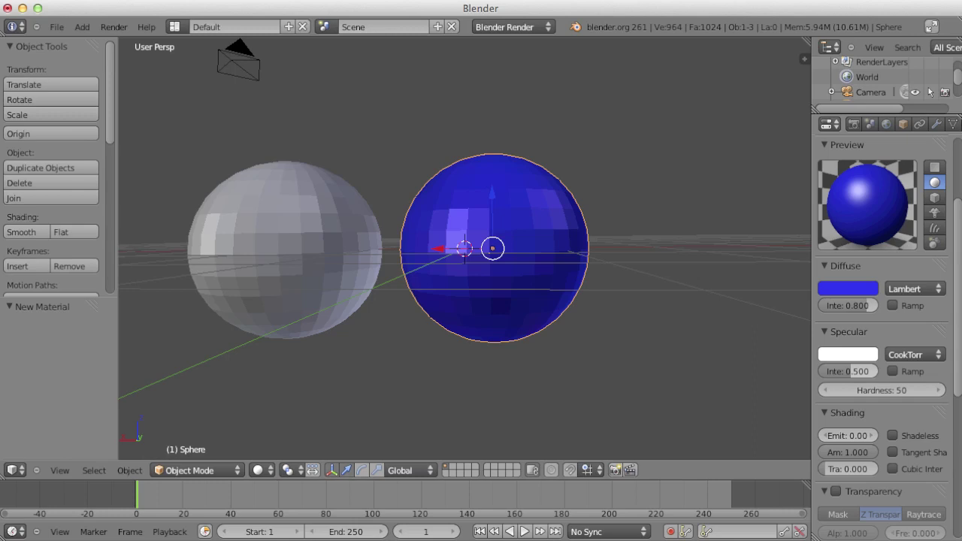
left_click_drag(849, 371, 822, 372)
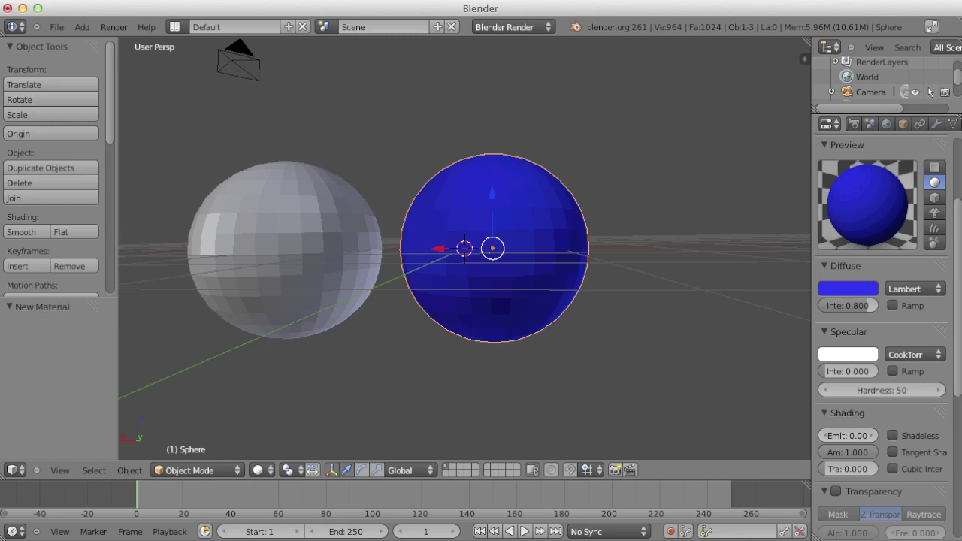
scroll(847, 368, "down", 3)
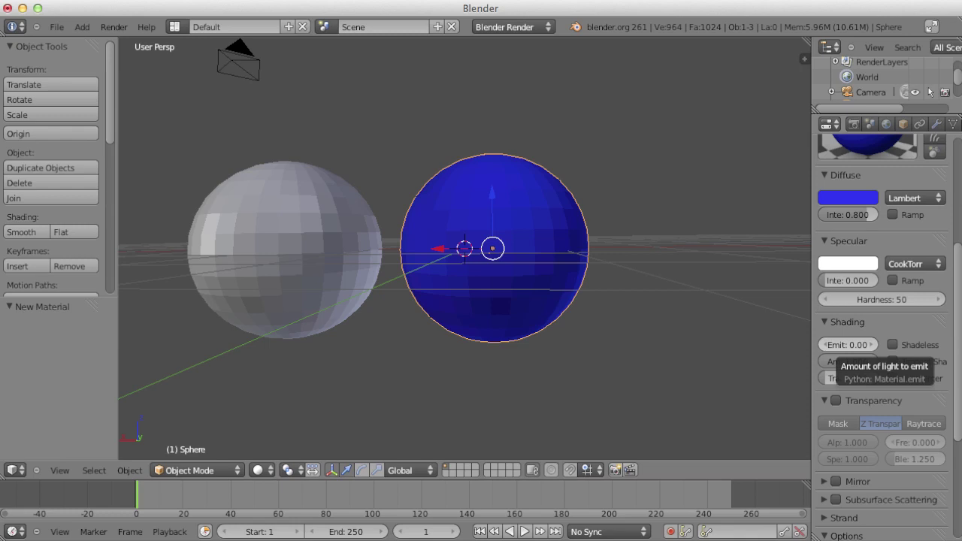
Raise the blue material's Emit value to 0.20.
scroll(883, 338, "up", 2)
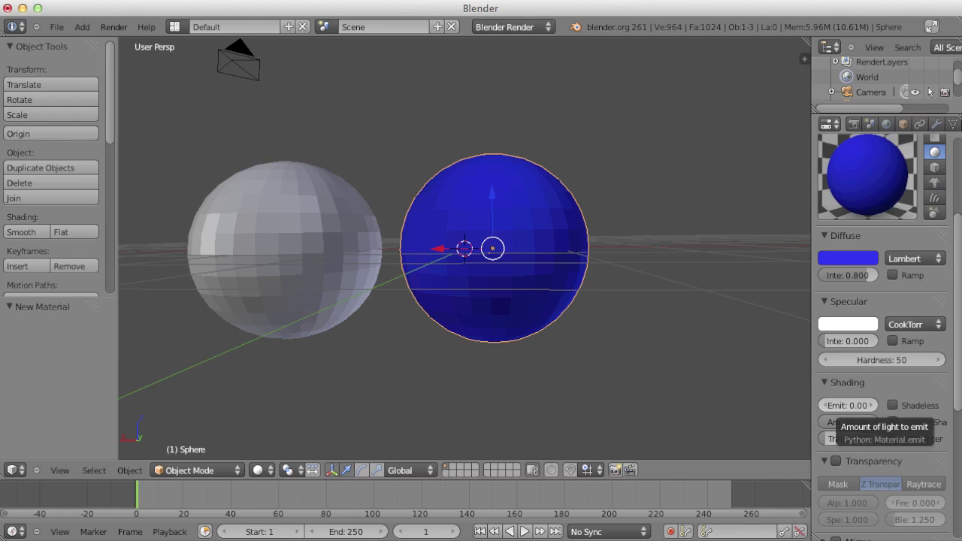
left_click_drag(847, 405, 856, 405)
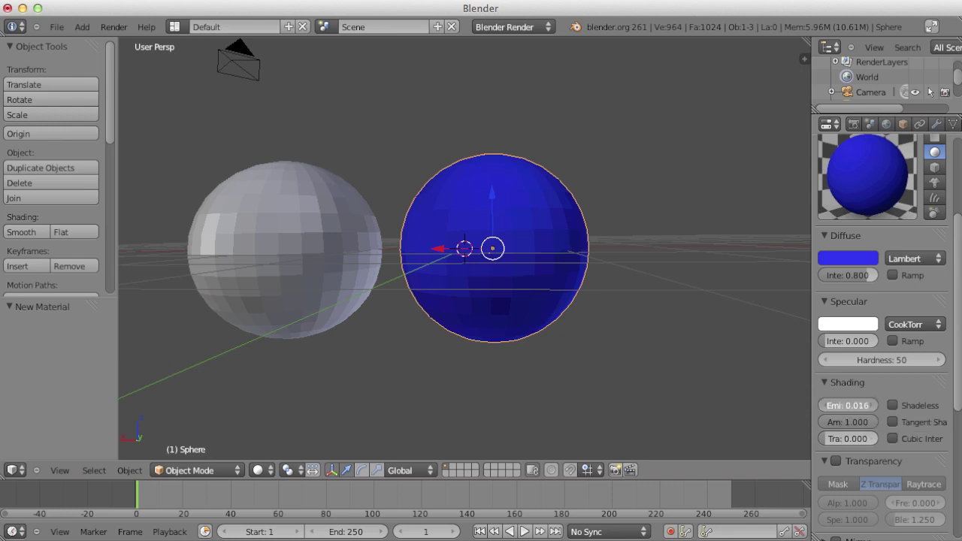
left_click_drag(857, 404, 876, 405)
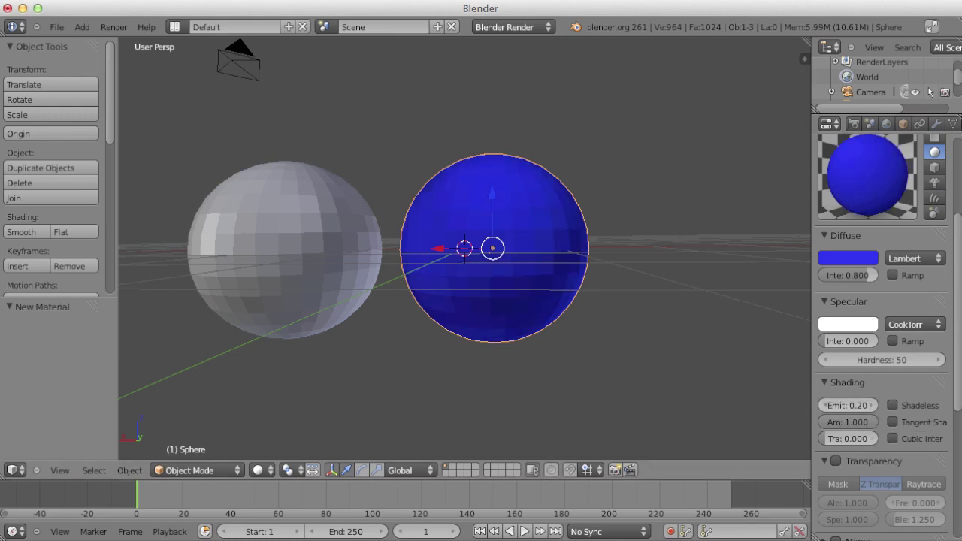
Render a test image, then return the area to the 3D View.
left_click(113, 27)
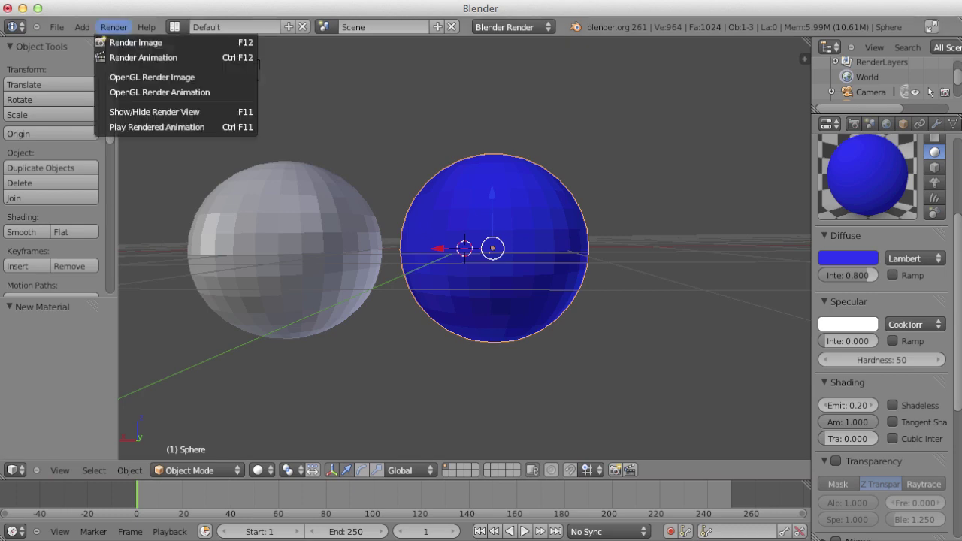
left_click(132, 42)
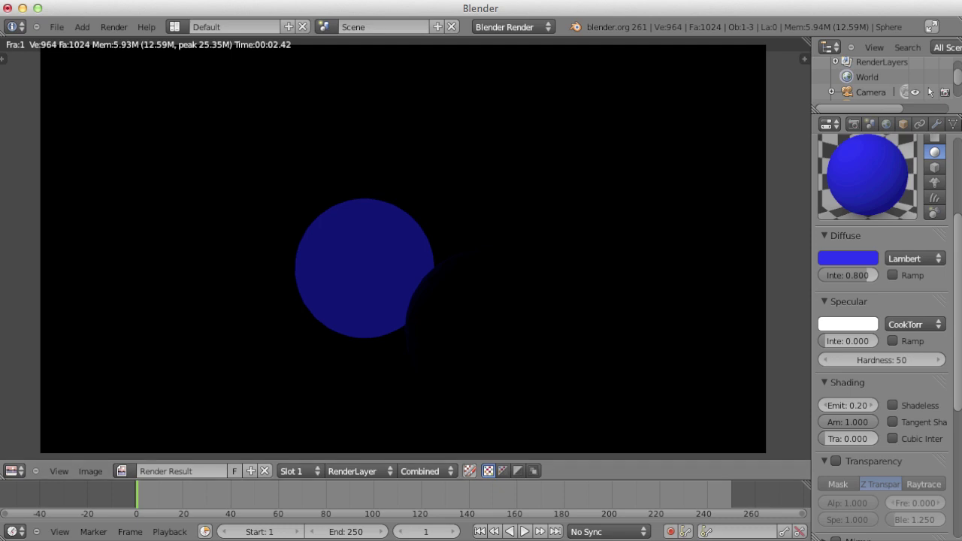
left_click(12, 470)
left_click(22, 458)
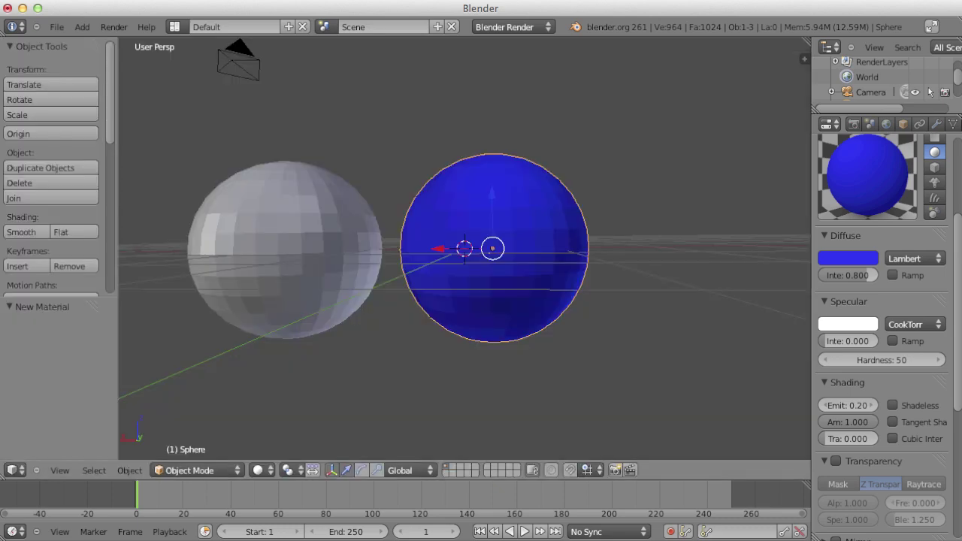
right_click(290, 223)
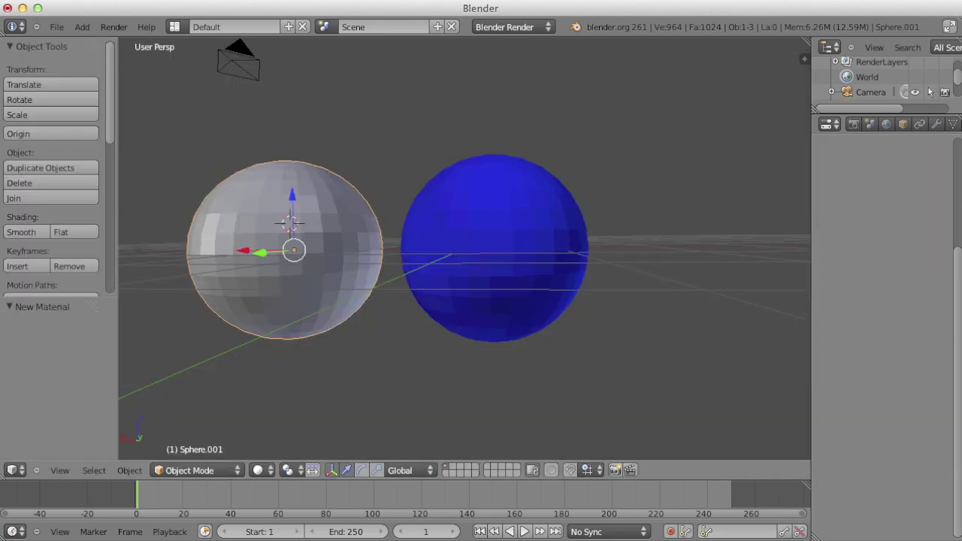
From the right-side view, move Sphere.001 0.905 along Y to uncover the blue sphere.
key("KP_3")
key("KP_Decimal")
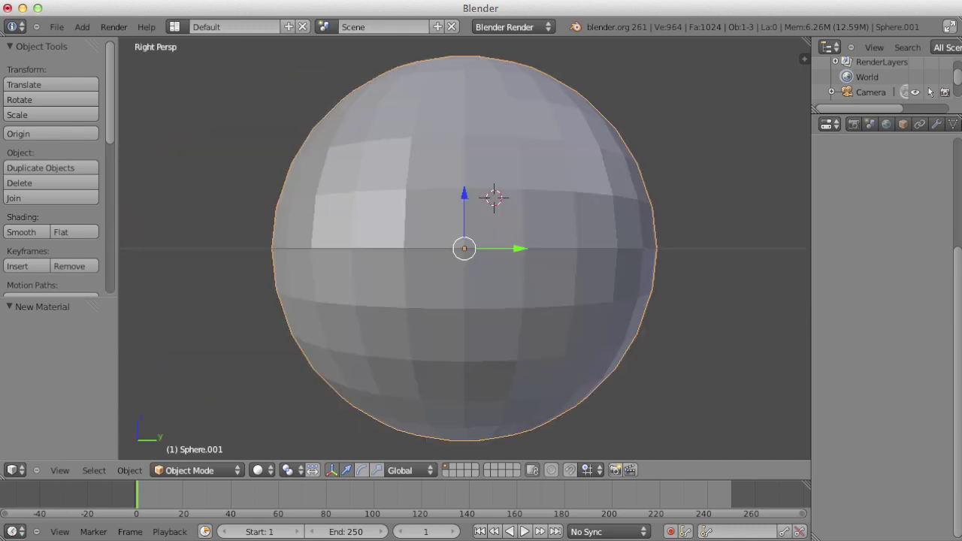
scroll(463, 248, "up", 6)
scroll(463, 248, "down", 8)
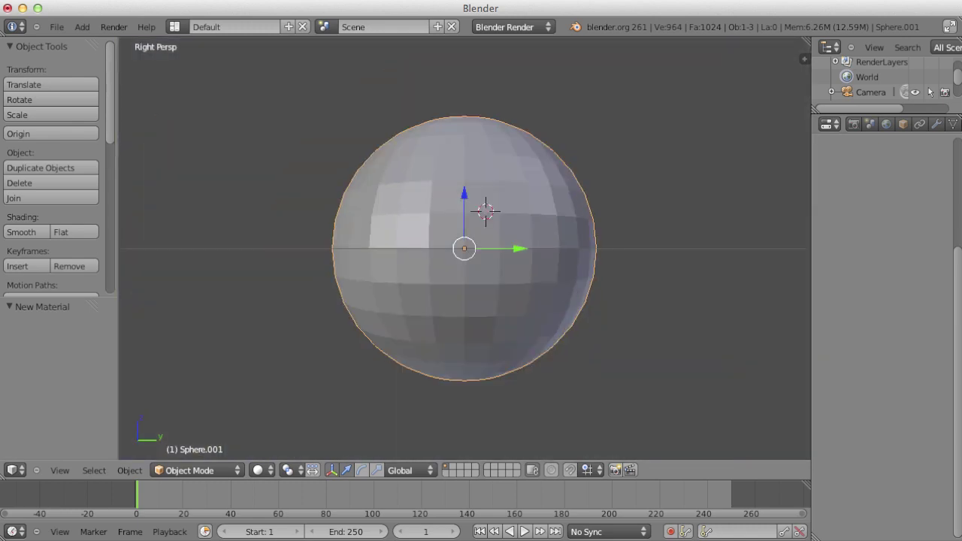
key("g")
key("y")
key("Return")
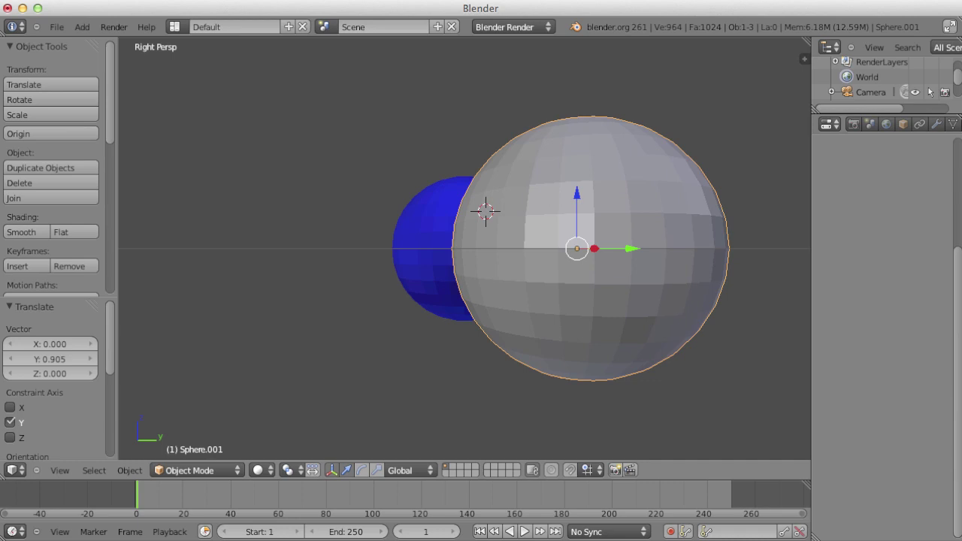
Render a fresh test image and switch the area back to the 3D View.
left_click(113, 26)
left_click(128, 41)
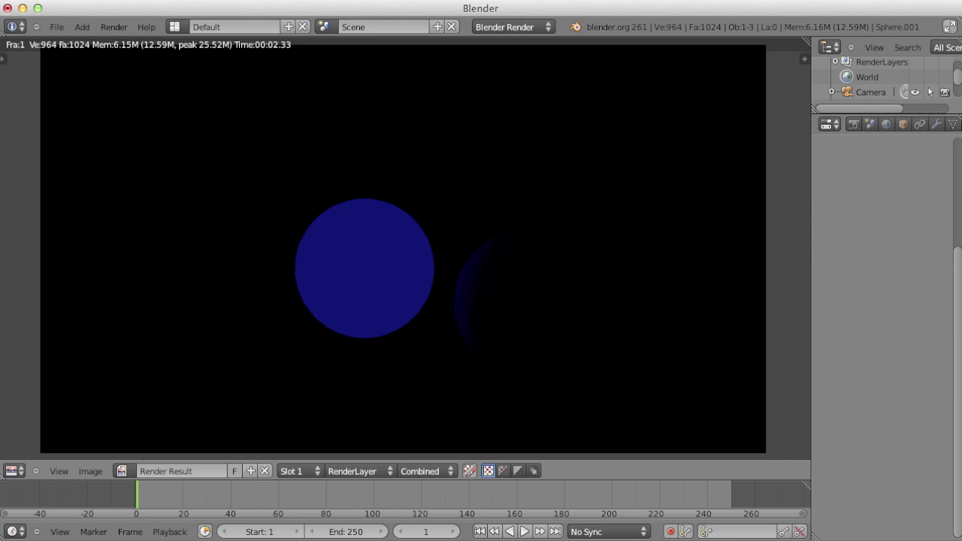
left_click(15, 470)
left_click(30, 458)
right_click(422, 247)
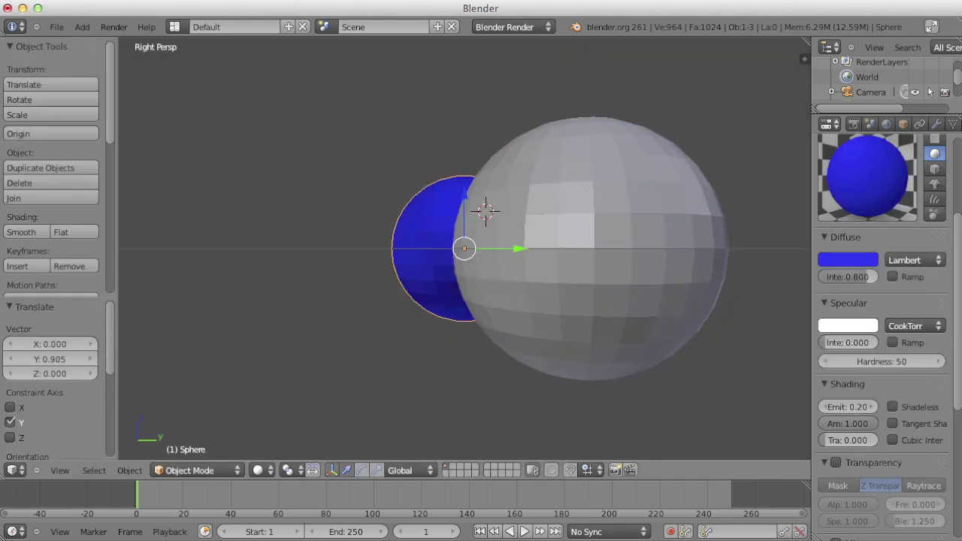
Raise the blue sphere's Emit value to 1.00 in the material Shading panel.
scroll(883, 301, "down", 3)
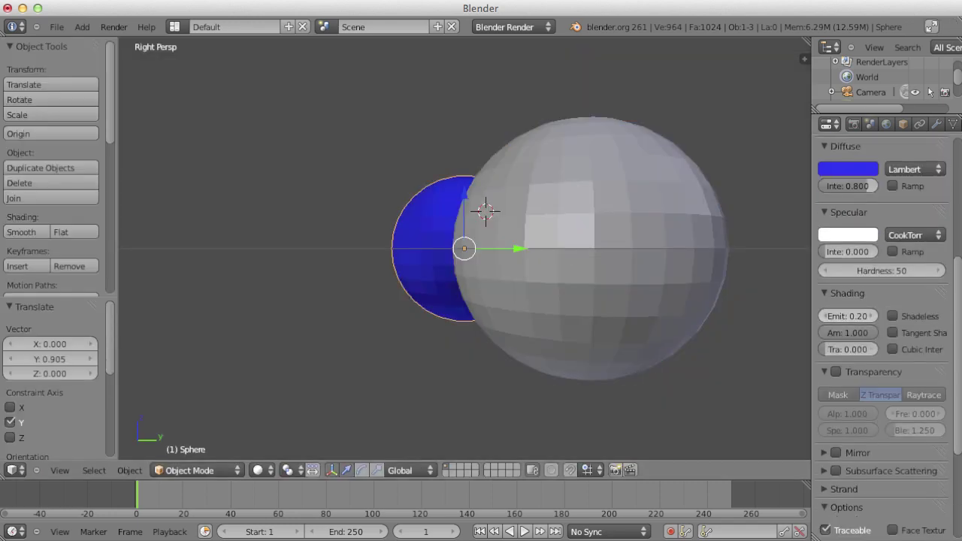
left_click_drag(834, 316, 864, 315)
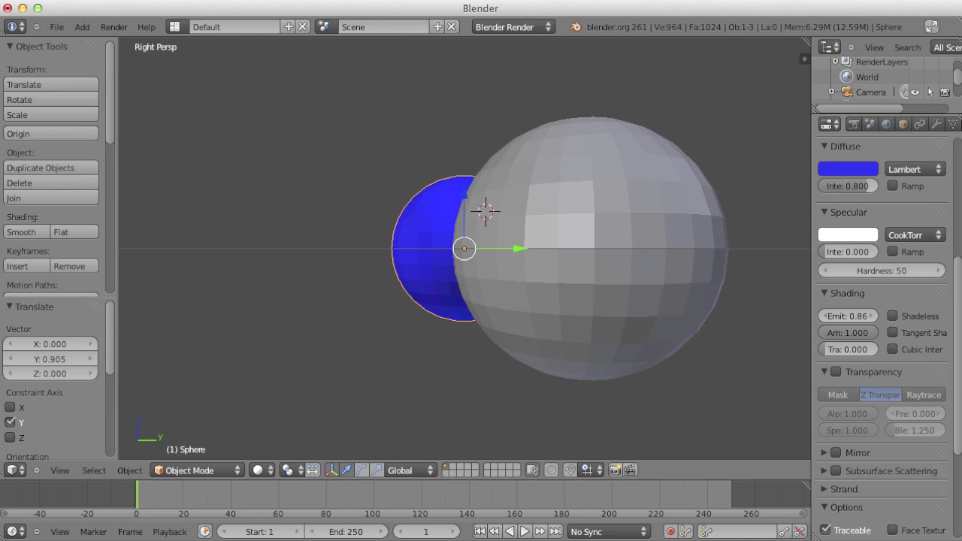
left_click_drag(848, 315, 838, 315)
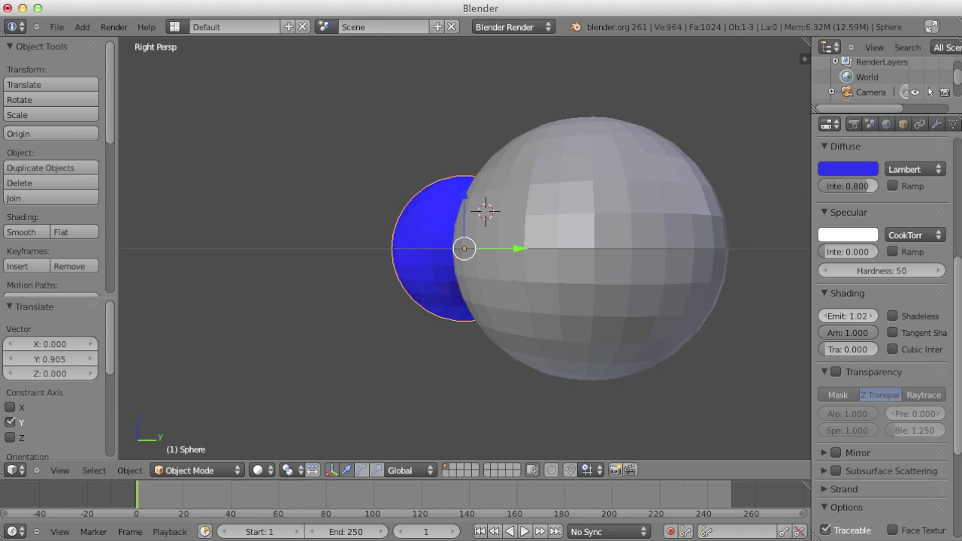
Render a test image of the brighter sphere, then return the area to the 3D View.
left_click(114, 27)
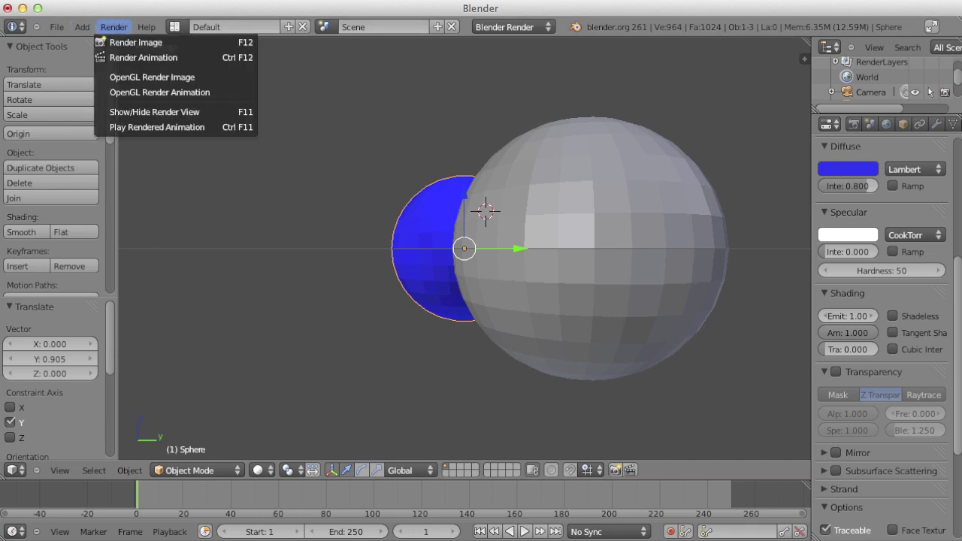
left_click(135, 40)
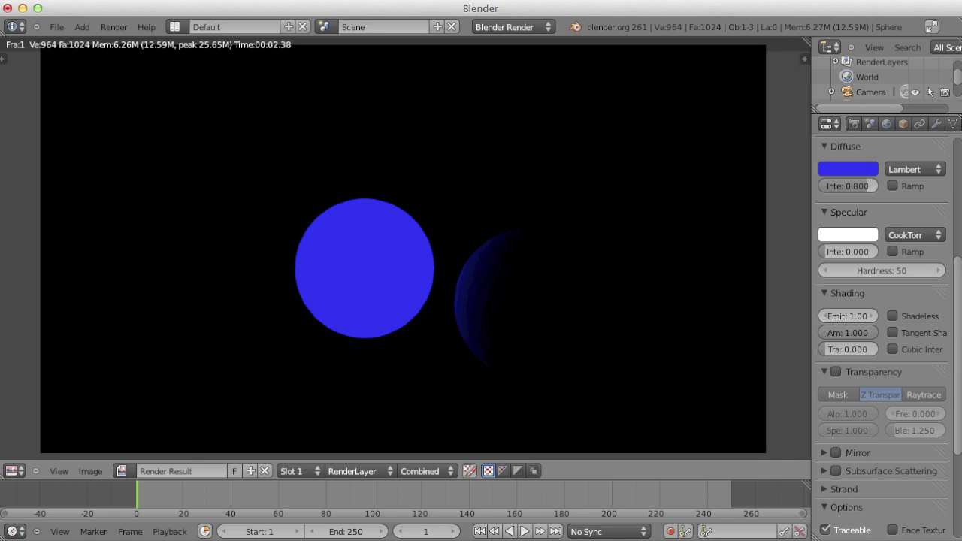
left_click(15, 470)
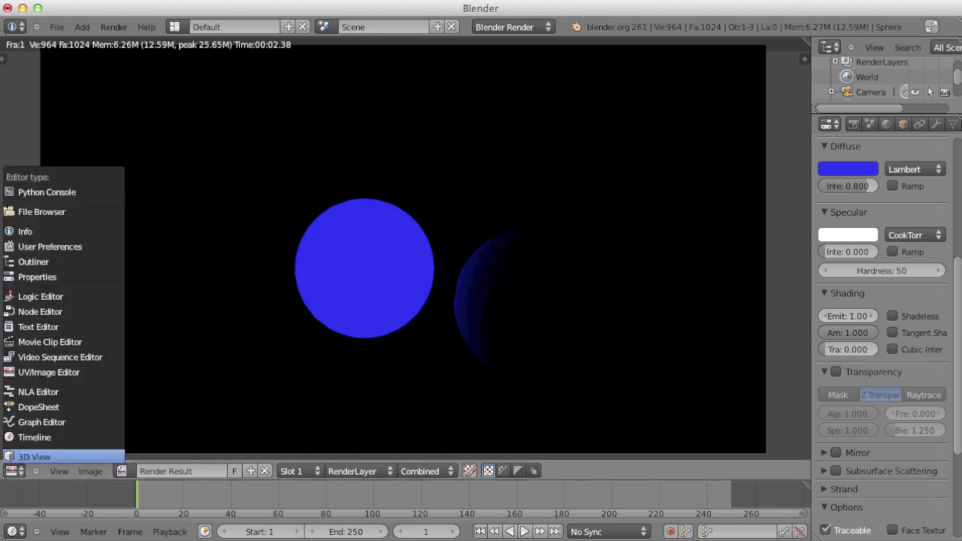
left_click(34, 456)
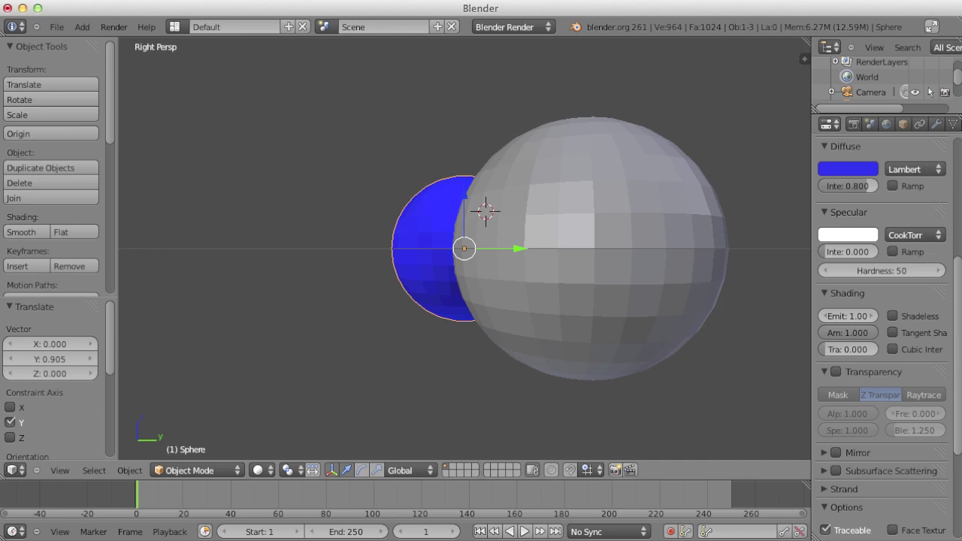
Orbit and zoom to look down on the grey and blue spheres.
right_click(601, 300)
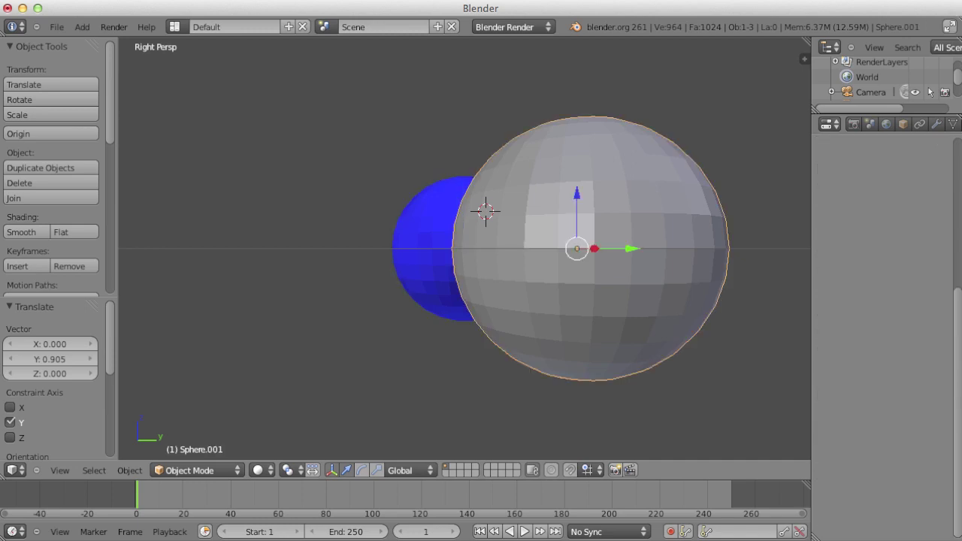
right_click(424, 248)
scroll(879, 301, "down", 3)
scroll(879, 300, "down", 2)
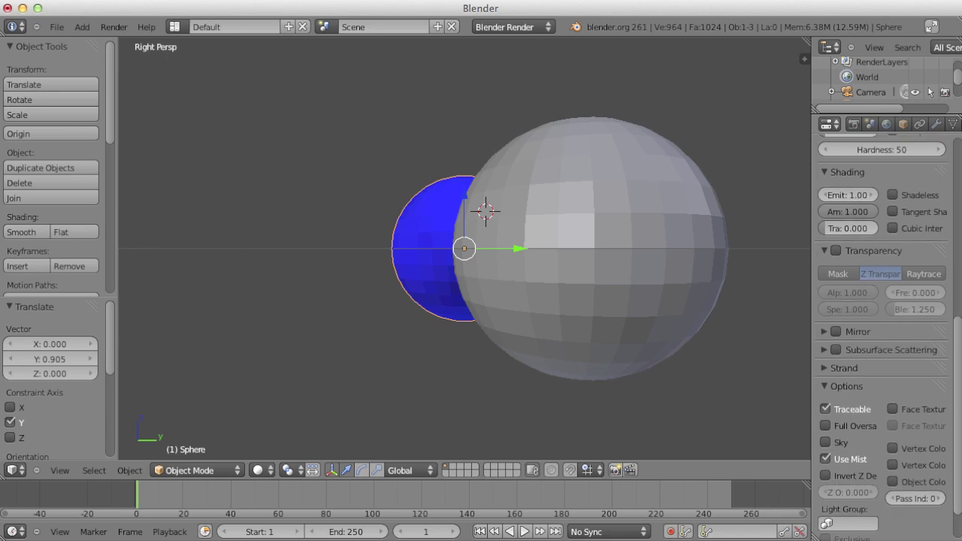
scroll(463, 248, "up", 2)
scroll(464, 248, "up", 1)
scroll(463, 248, "down", 4)
mouse_move(463, 248)
middle_mouse_down()
mouse_move(361, 112)
mouse_move(279, 64)
mouse_move(271, 181)
middle_mouse_up()
scroll(369, 256, "down", 1)
scroll(368, 256, "up", 3)
Delete the grey sphere with X, then reselect the blue sphere.
right_click(255, 248)
key("x")
left_click(247, 256)
right_click(492, 255)
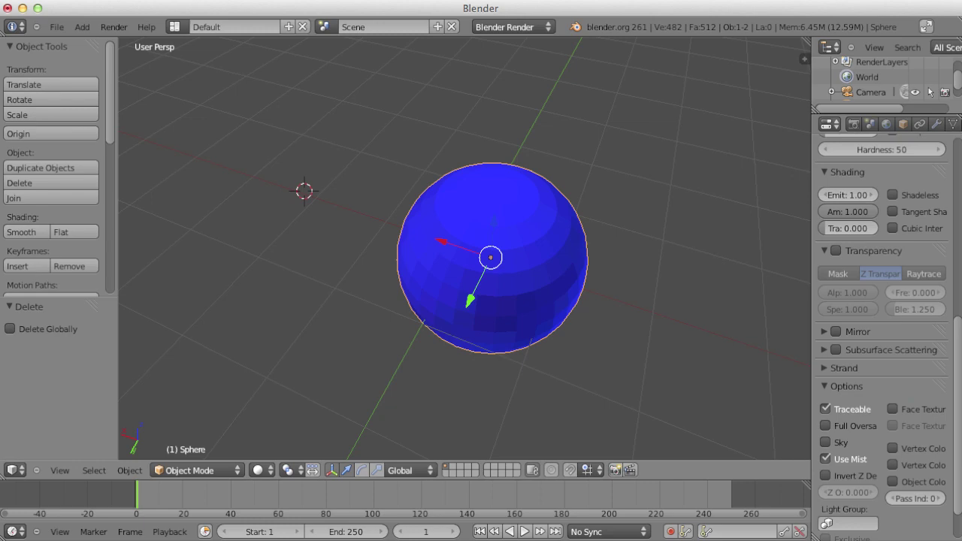
Put the blue sphere in Edit Mode from a level side angle with nothing selected.
scroll(481, 255, "down", 2)
key("Tab")
scroll(464, 248, "down", 1)
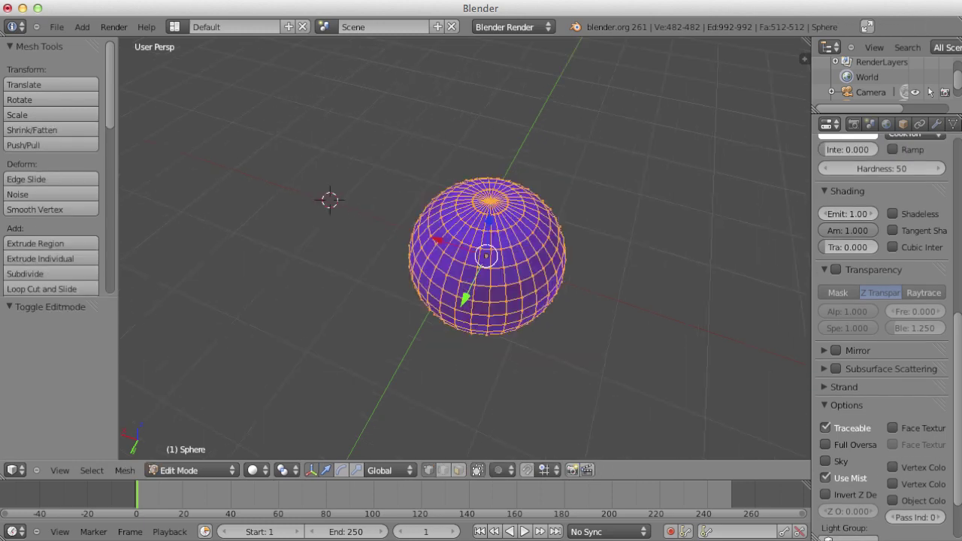
scroll(464, 248, "up", 5)
scroll(492, 255, "down", 2)
middle_click_drag(492, 255, 492, 225)
key("Tab")
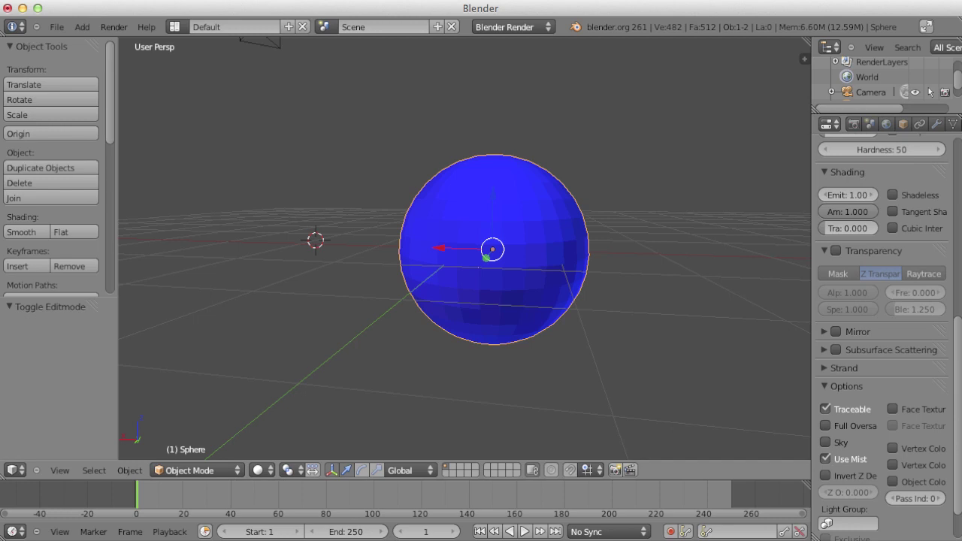
key("Tab")
key("a")
scroll(511, 248, "up", 2)
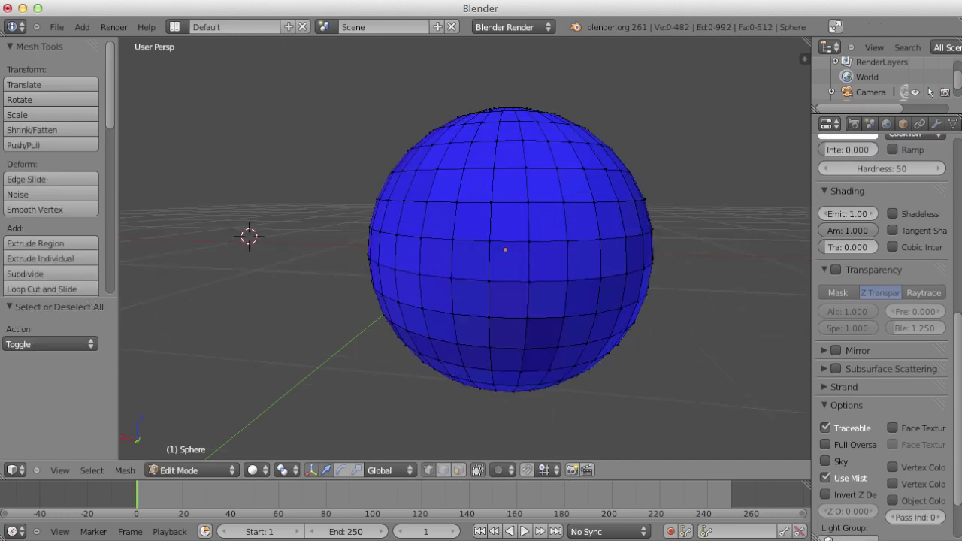
Switch to face select mode and pick a few faces on the upper sphere.
left_click(458, 469)
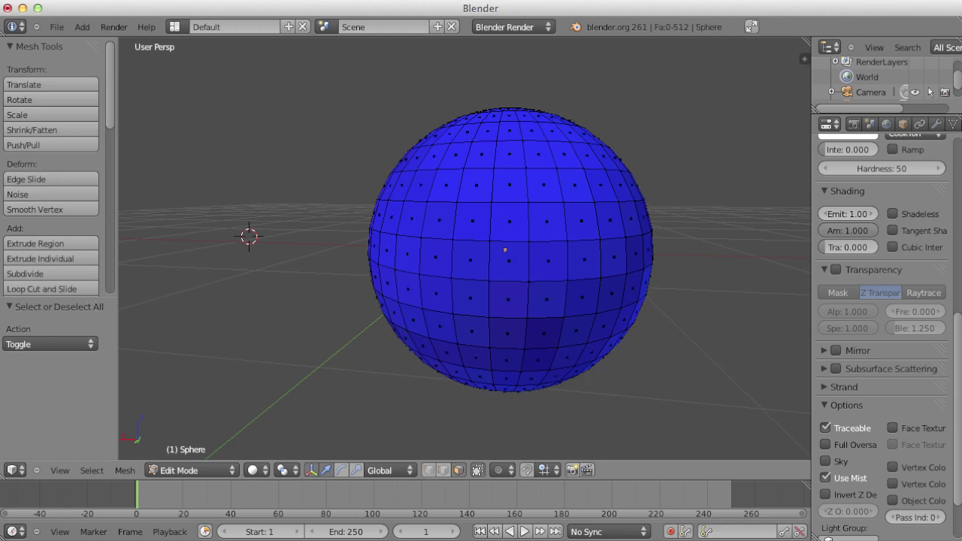
right_click(509, 185)
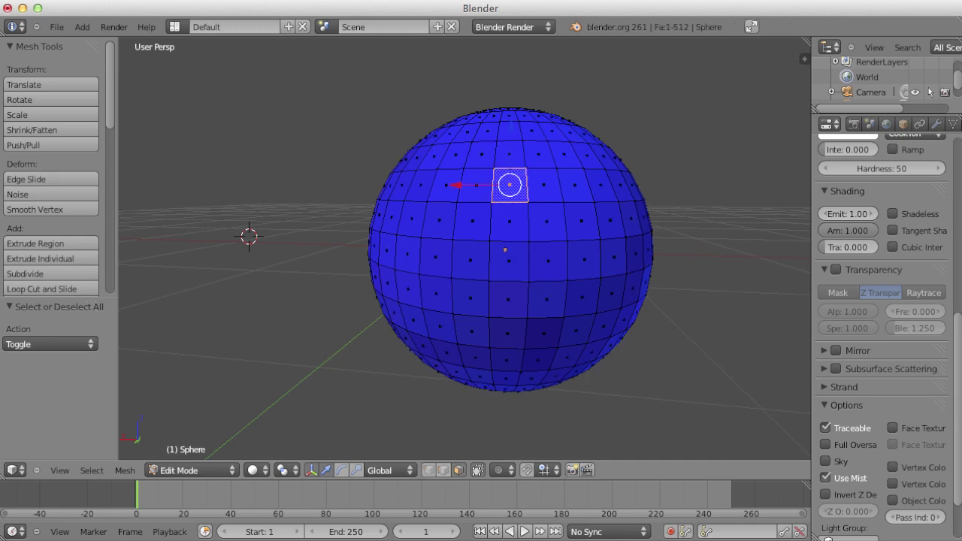
scroll(887, 124, "down", 3)
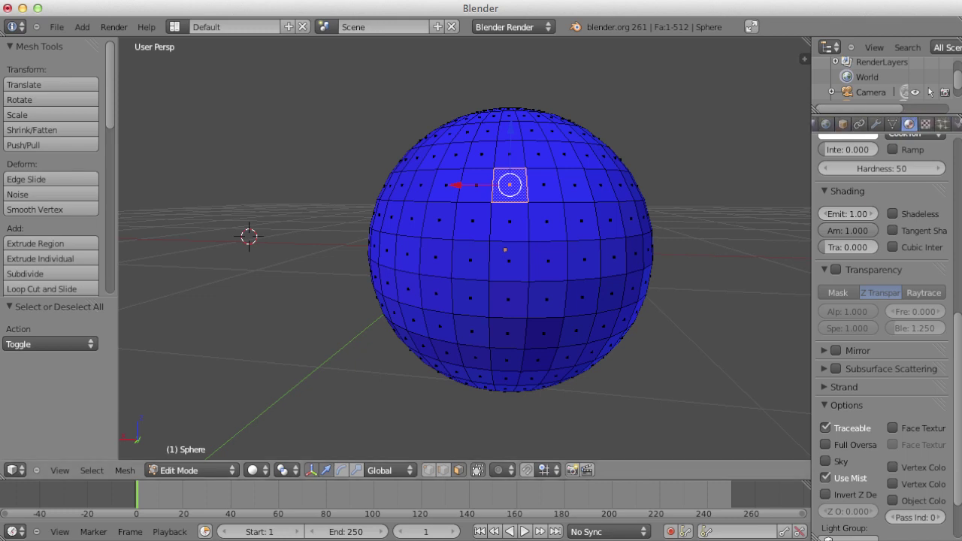
right_click(544, 185)
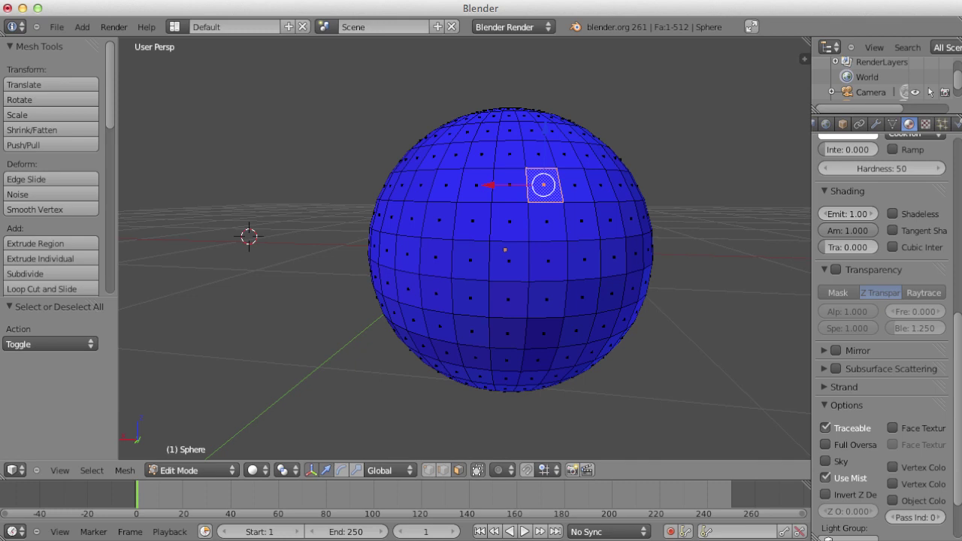
right_click(390, 185, "shift")
Show the sphere as wireframe in orthographic Right view.
key("z")
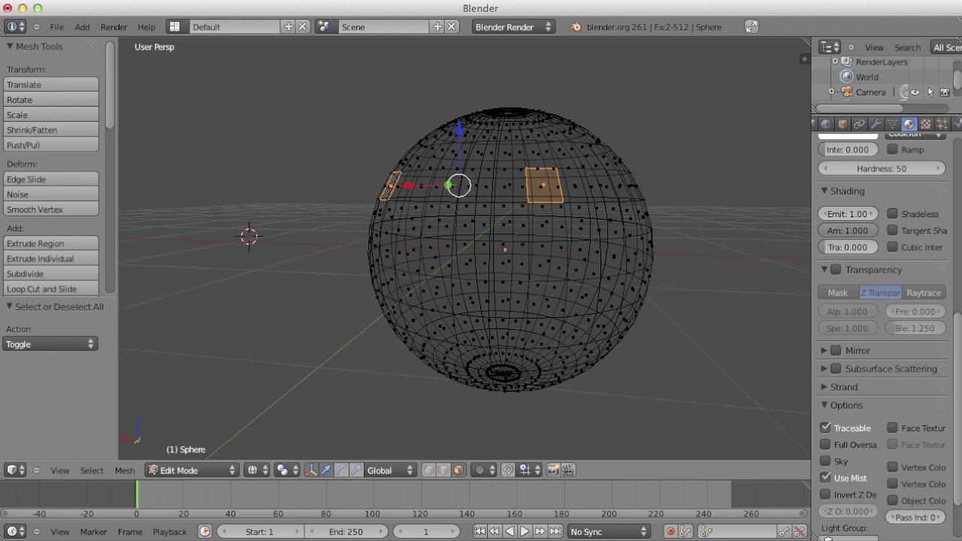
key("KP_5")
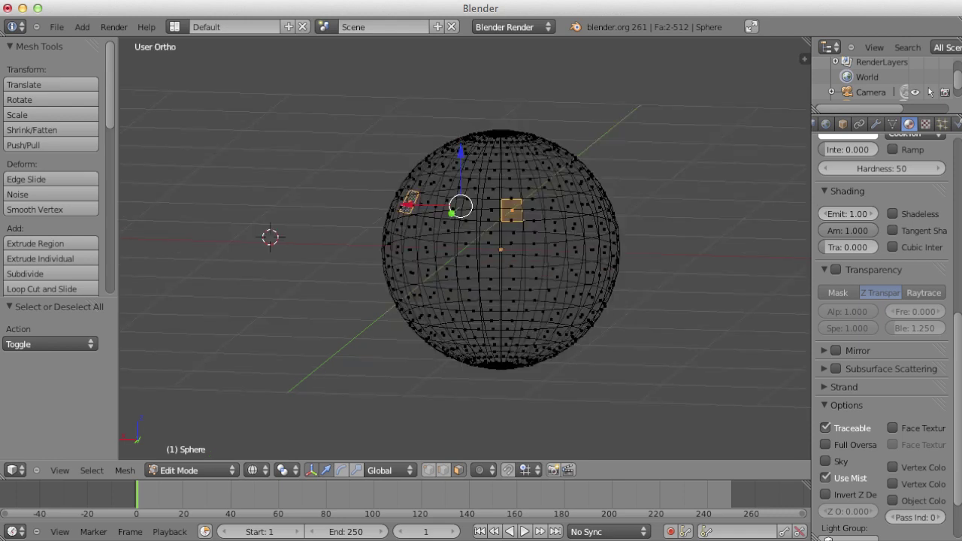
key("KP_3")
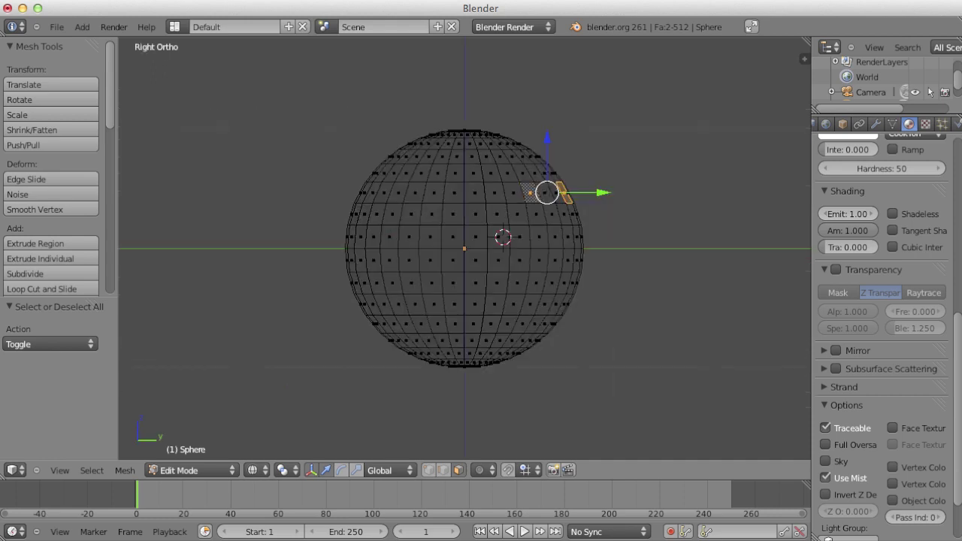
Circle-select two upper and two lower face bands, checking them from Front and Right views.
key("c")
left_click_drag(350, 194, 580, 197)
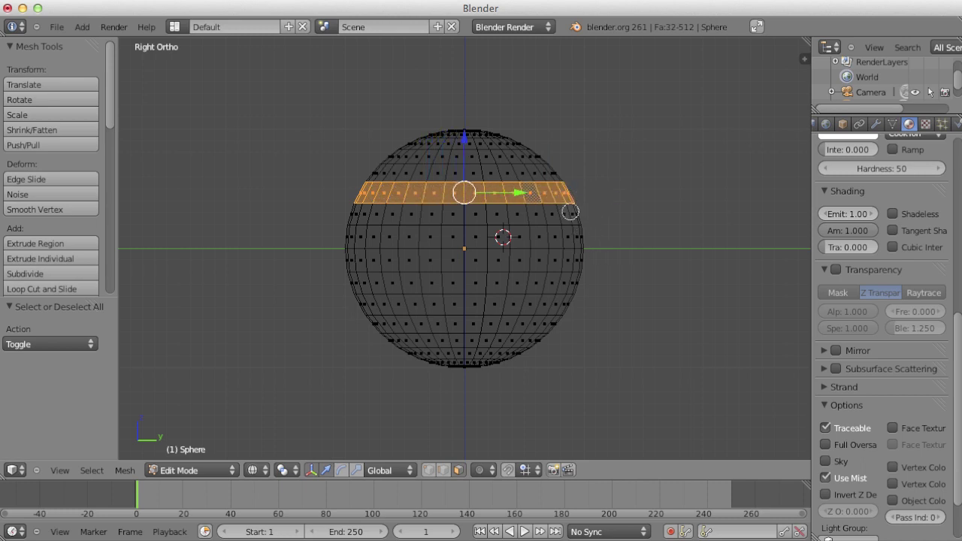
left_click_drag(557, 157, 376, 155)
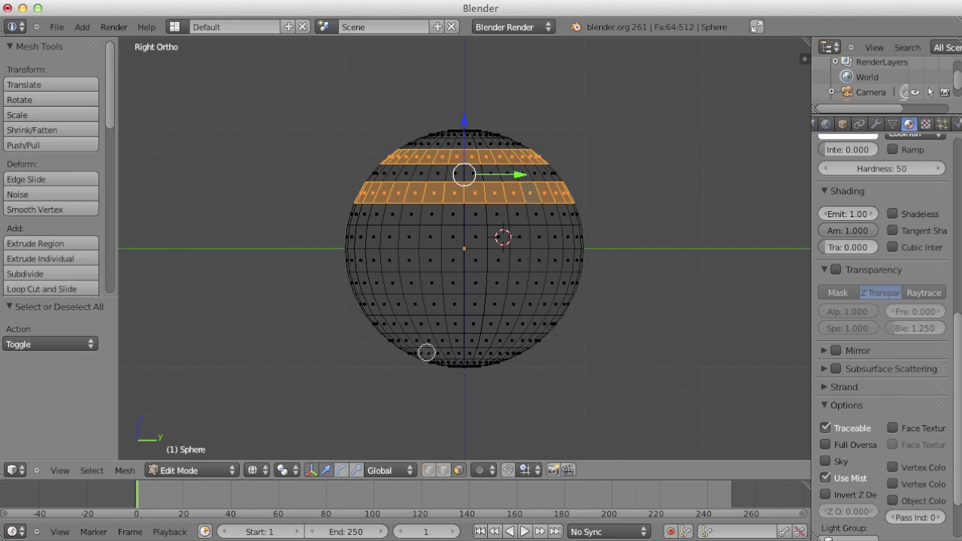
mouse_move(387, 340)
left_mouse_down()
mouse_move(533, 343)
mouse_move(581, 324)
mouse_move(559, 304)
mouse_move(350, 308)
left_mouse_up()
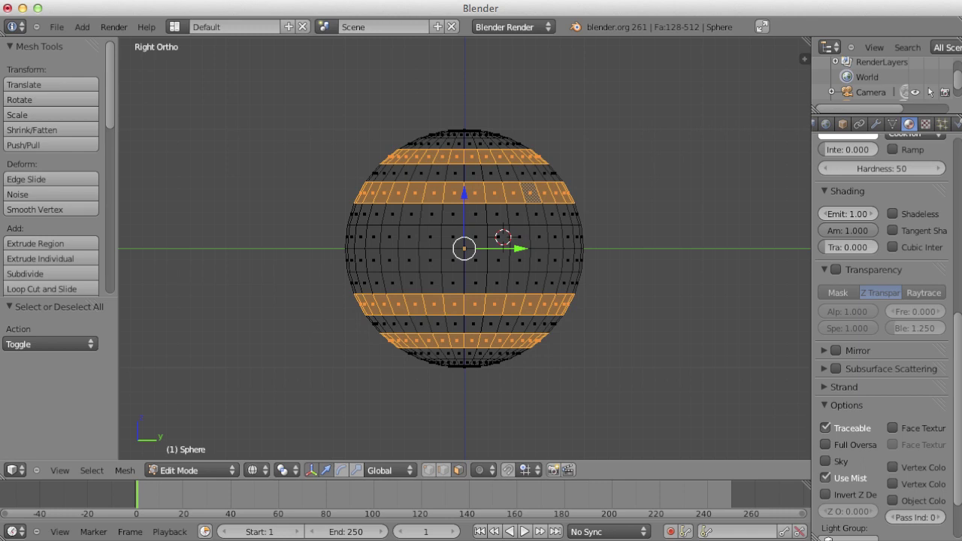
key("KP_1")
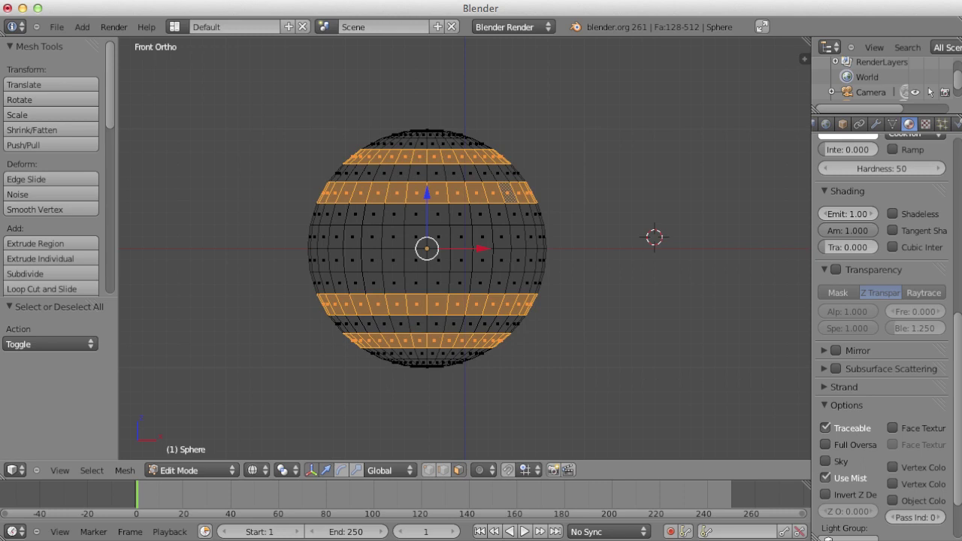
key("KP_3")
Return to solid shading and add a vertex group named 'Lighted' in Object Data.
key("t")
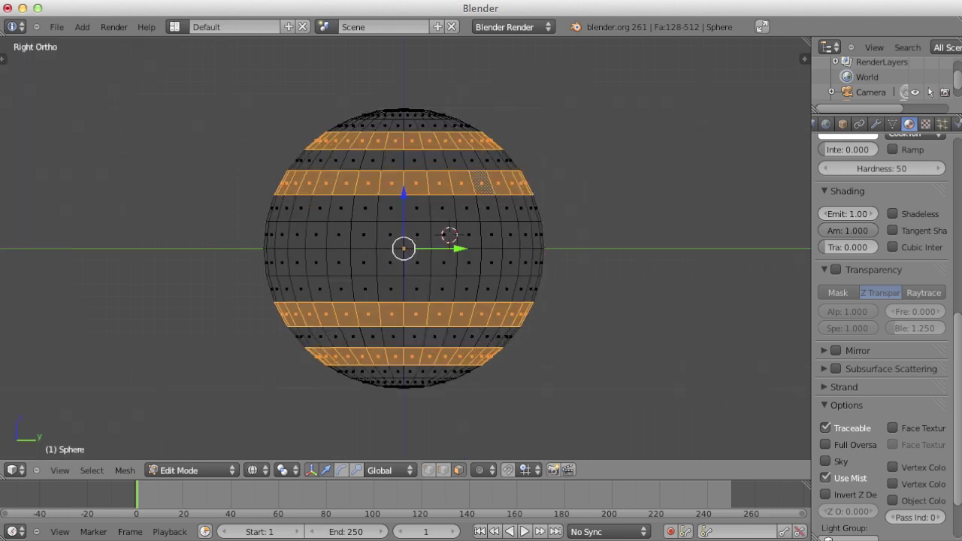
key("t")
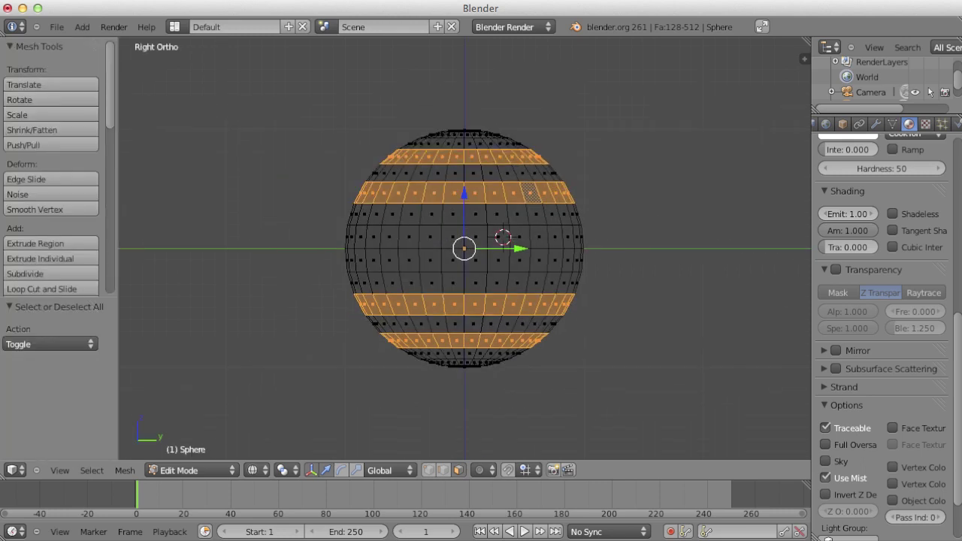
key("z")
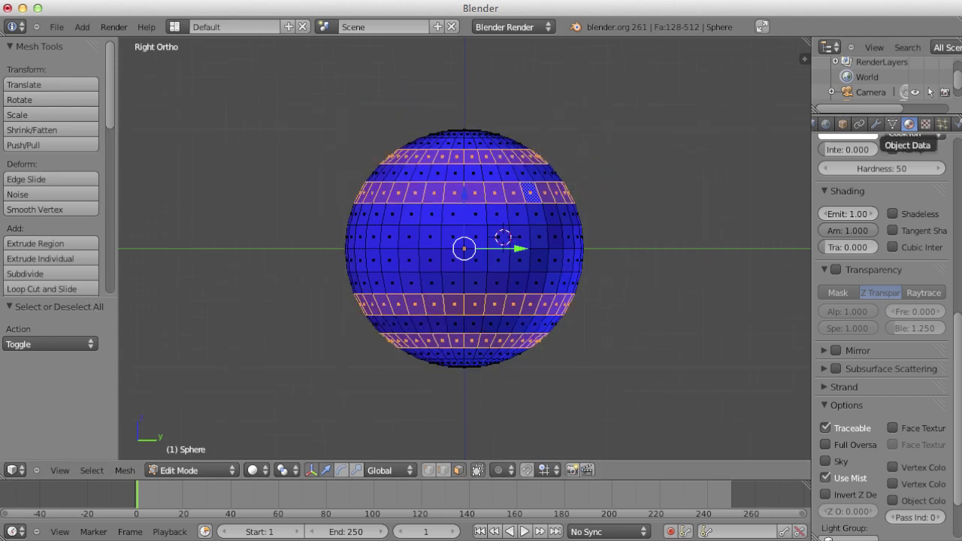
left_click(892, 124)
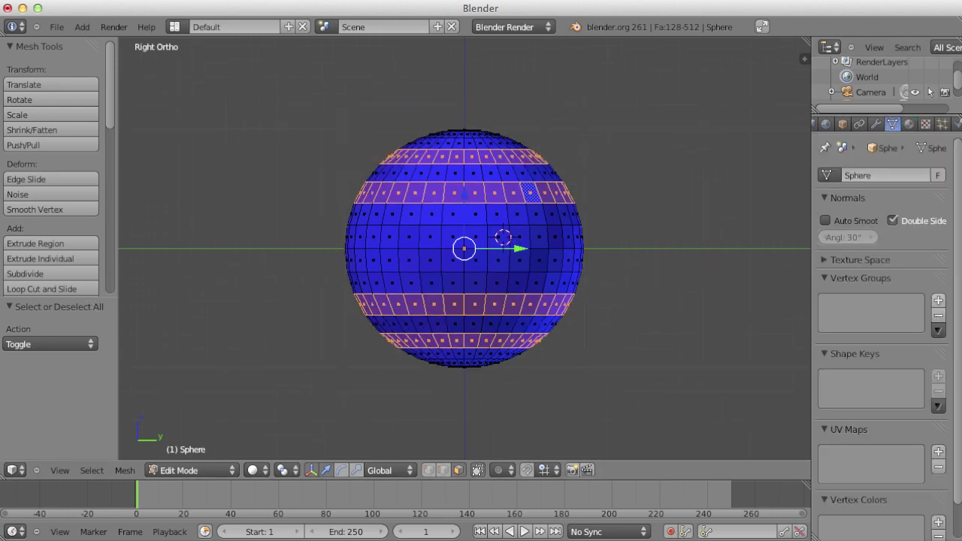
left_click(937, 299)
left_click(904, 390)
type("Lighted")
key("Return")
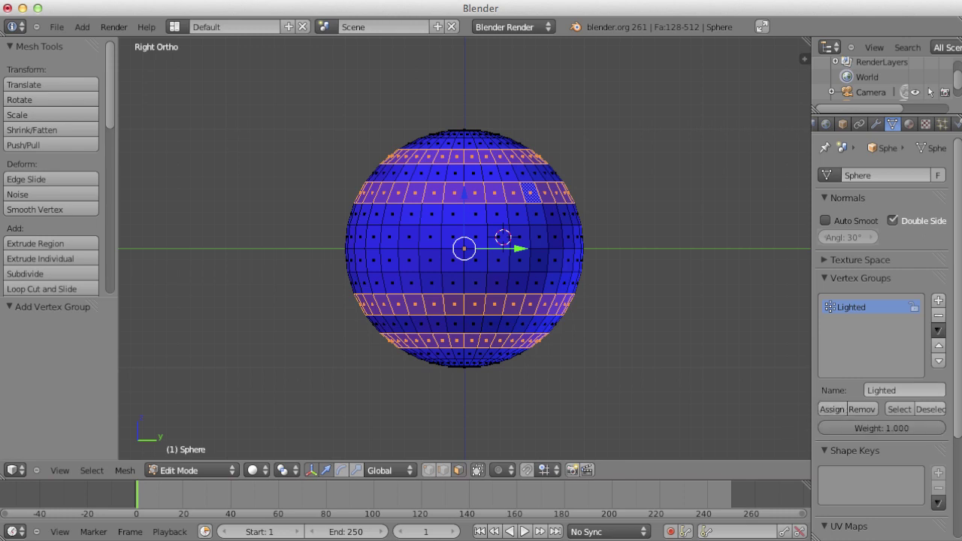
Verify which faces belong to Lighted, orbiting the sphere in perspective view.
left_click(929, 409)
left_click(899, 409)
left_click(929, 409)
left_click(898, 408)
scroll(585, 290, "down", 1)
left_click(584, 289)
middle_click_drag(584, 290, 601, 282)
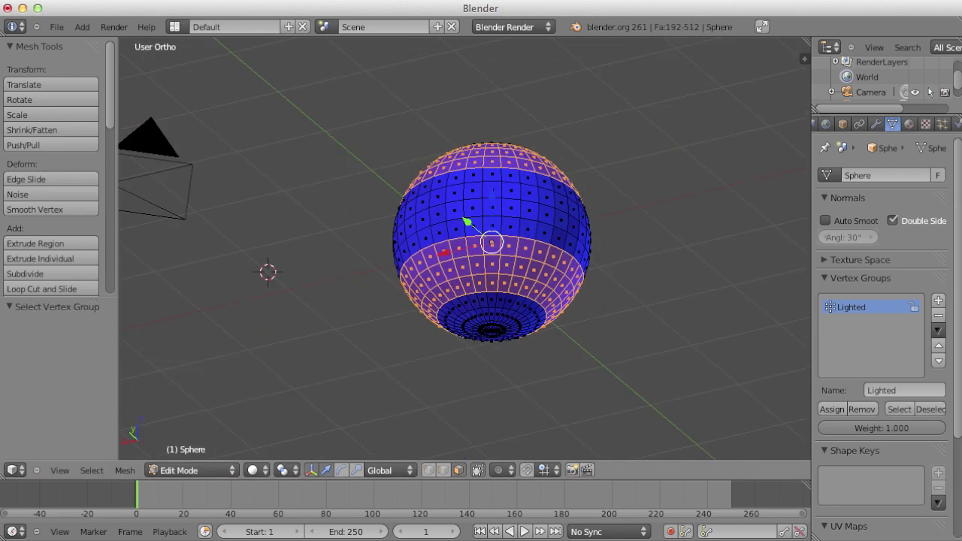
scroll(456, 254, "down", 2)
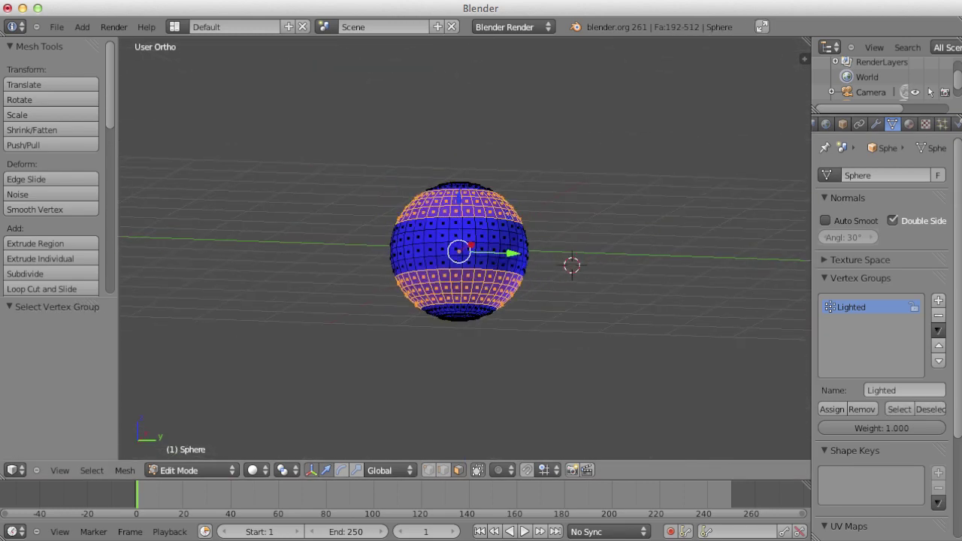
scroll(456, 254, "up", 3)
key("KP_5")
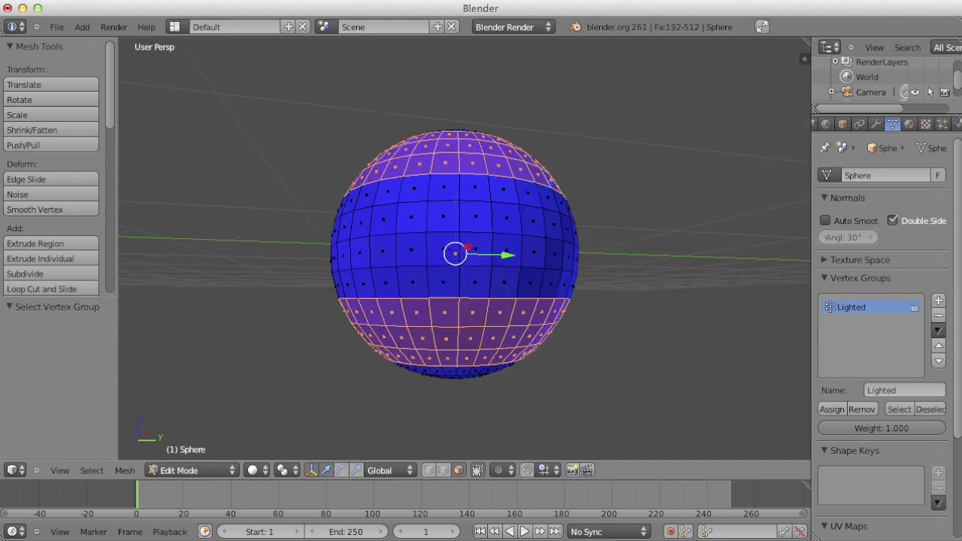
middle_click_drag(571, 188, 541, 271)
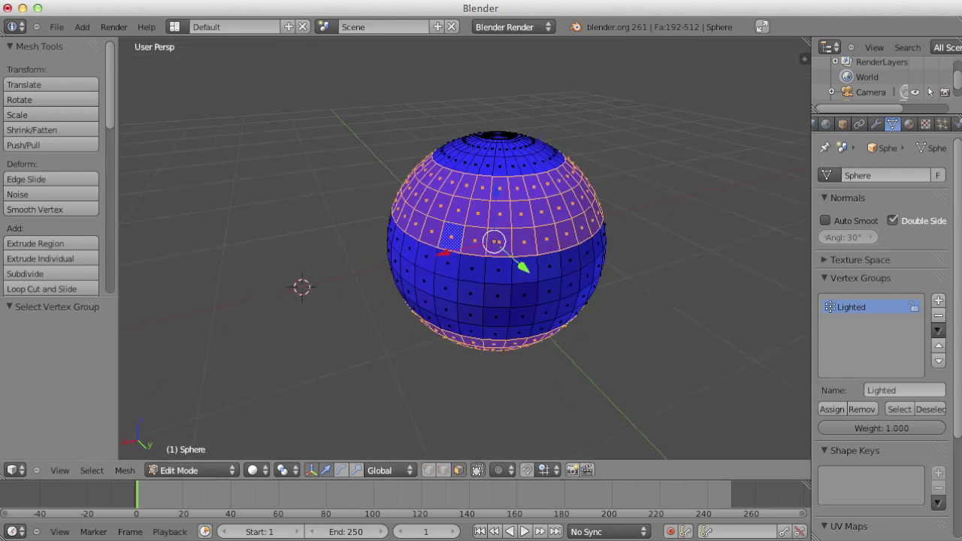
Lock the Lighted vertex group and collapse its settings.
left_click(913, 306)
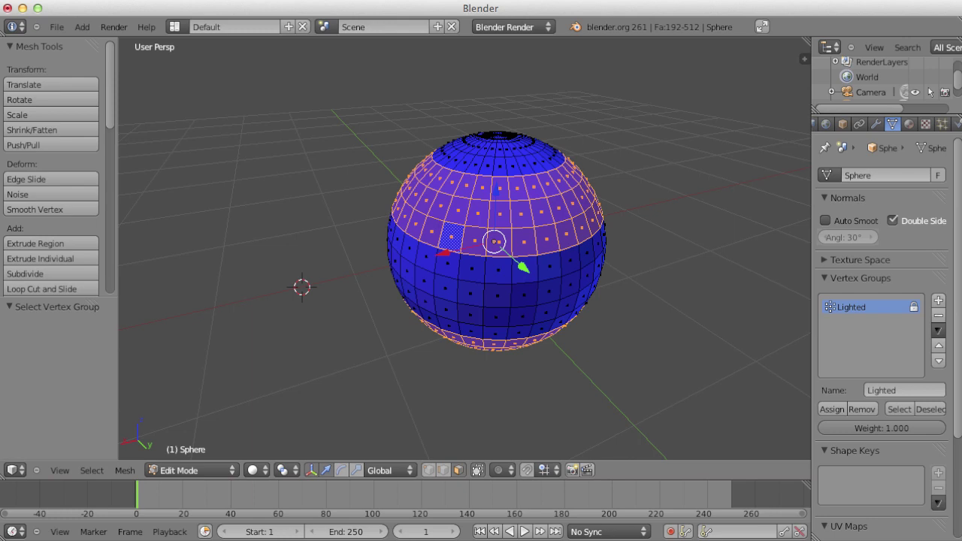
left_click(856, 278)
left_click(908, 124)
scroll(879, 300, "up", 5)
scroll(879, 300, "up", 5)
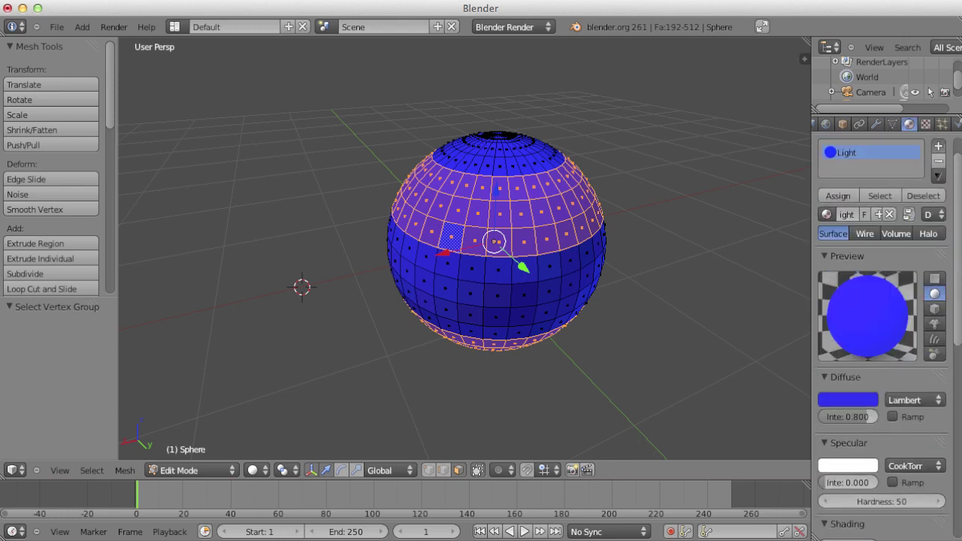
Add a second material slot with a new material named 'Mirror'.
left_click(937, 146)
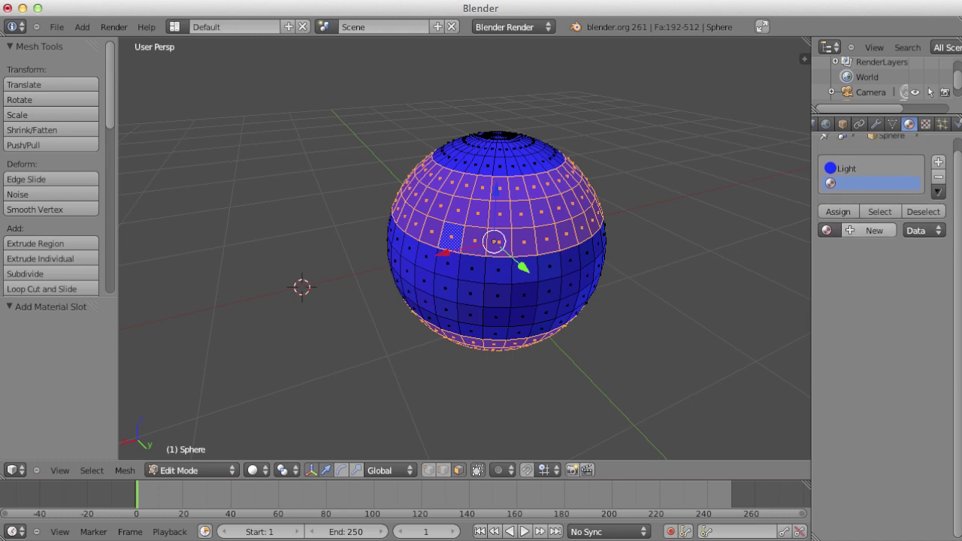
left_click(872, 230)
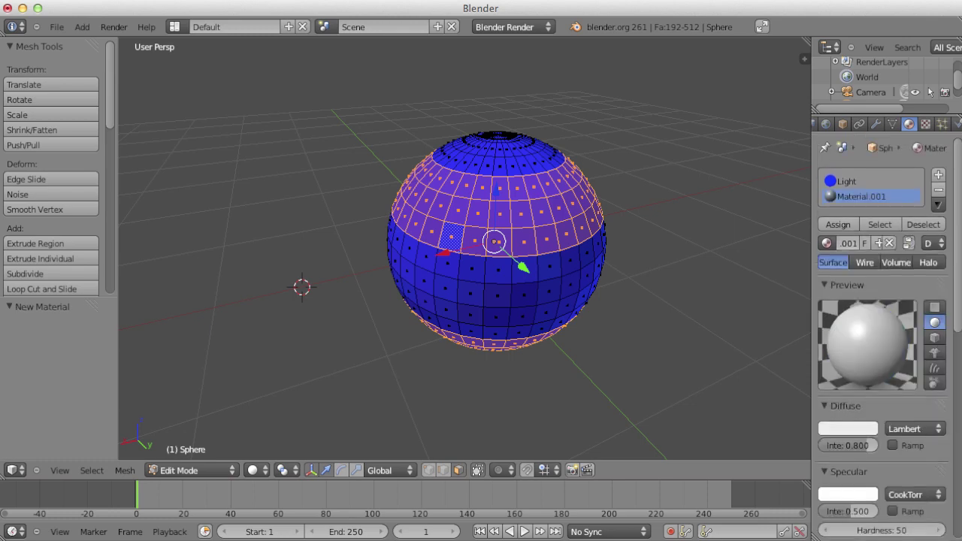
left_click(847, 242)
type("S")
key("BackSpace")
key("BackSpace")
key("BackSpace")
key("BackSpace")
type("Mi")
type("rror")
key("Return")
Turn on mirror reflection for the Mirror material at 1.000 reflectivity.
scroll(881, 338, "down", 5)
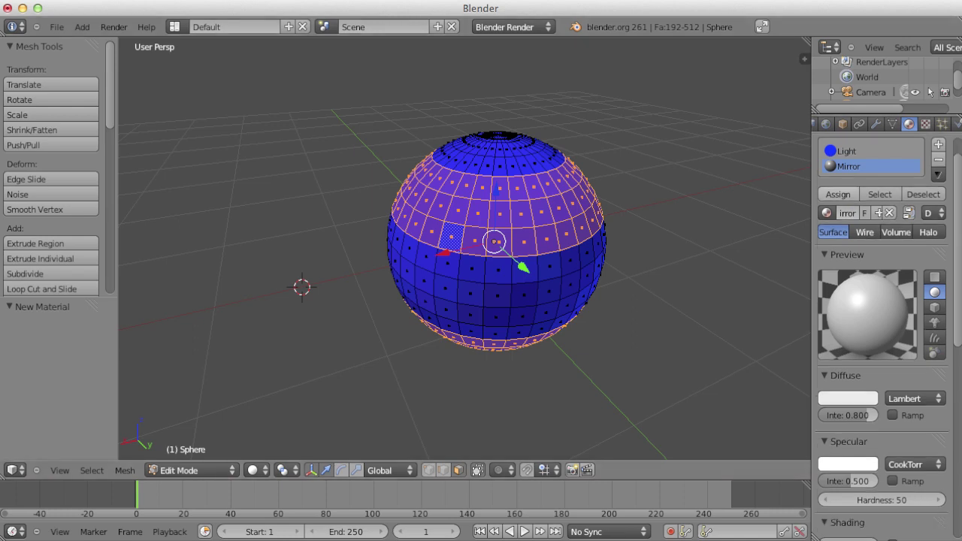
scroll(881, 338, "down", 3)
scroll(881, 338, "down", 3)
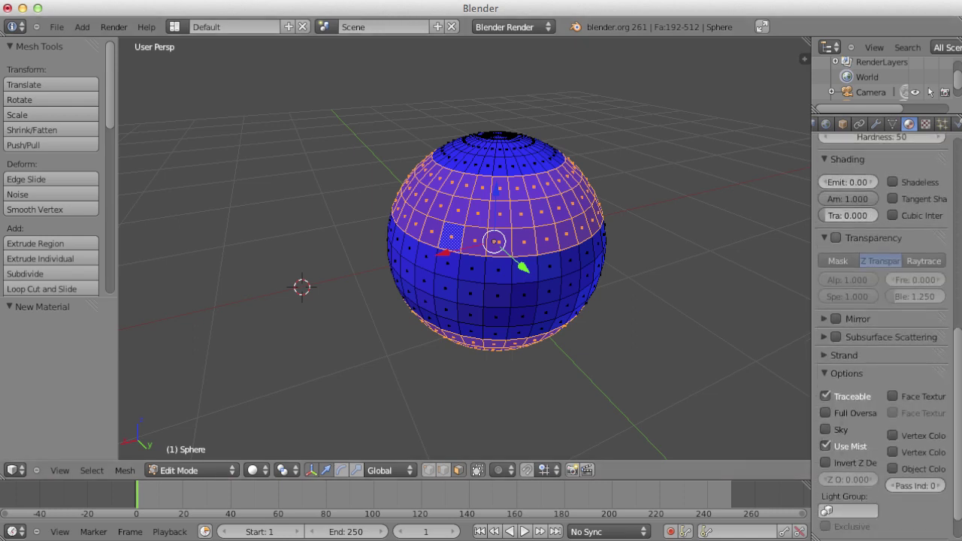
left_click(856, 319)
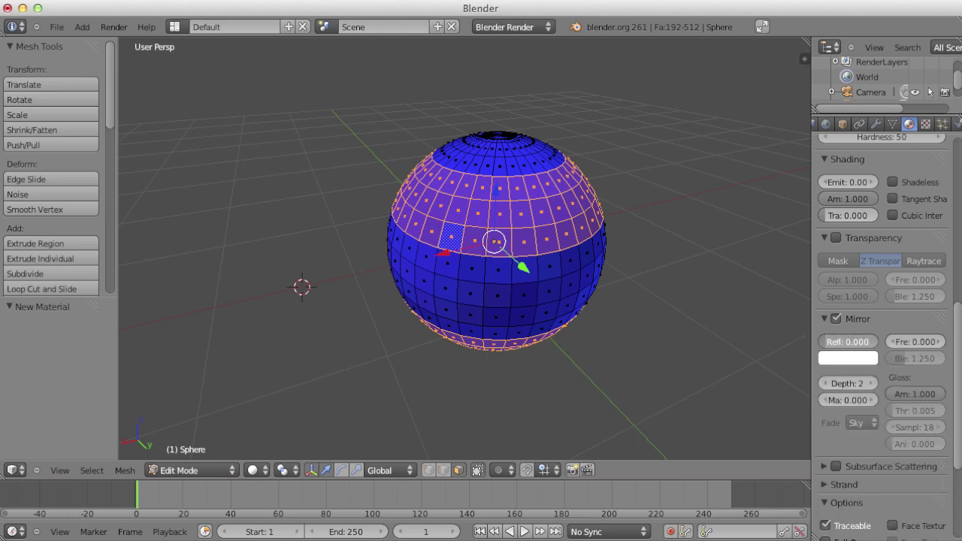
scroll(883, 300, "up", 5)
scroll(883, 301, "up", 5)
scroll(883, 300, "up", 3)
left_click(114, 26)
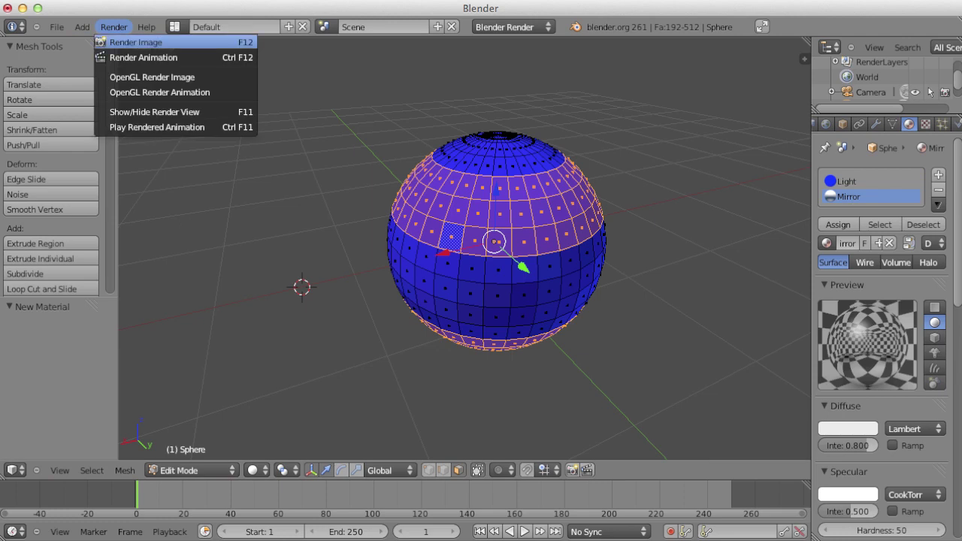
Render a test image, then return the area to the 3D View.
left_click(124, 39)
left_click(15, 471)
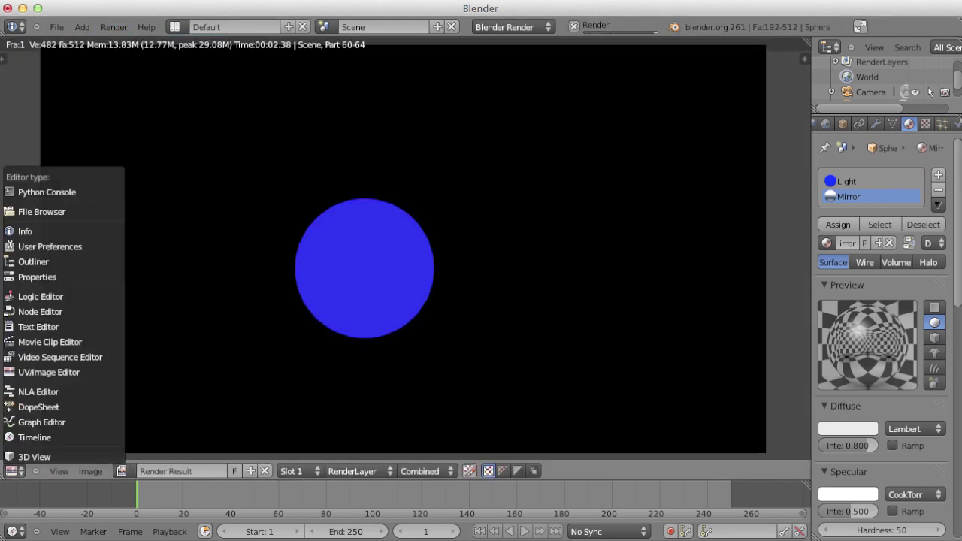
left_click(30, 455)
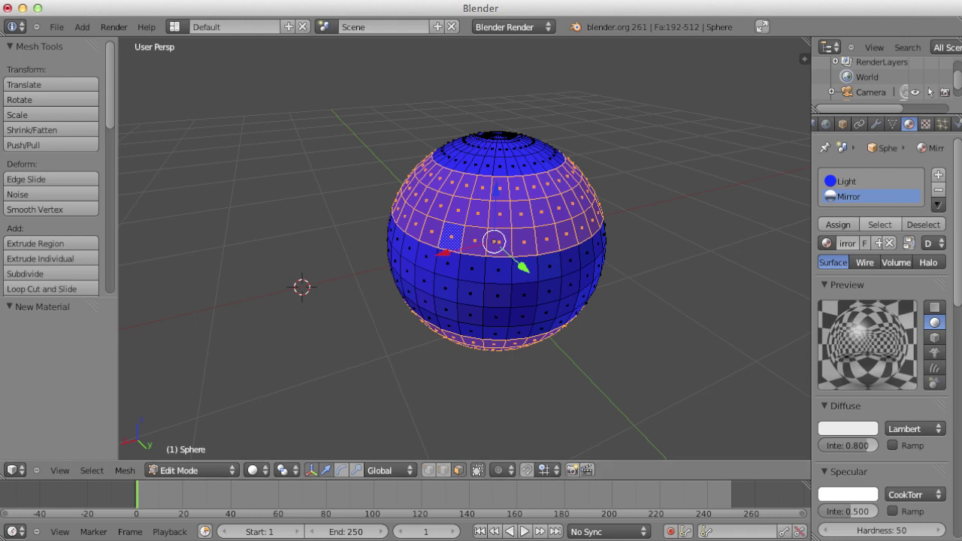
Assign the Mirror material to the selected bands and re-render to check the mirrored band.
scroll(880, 338, "down", 1)
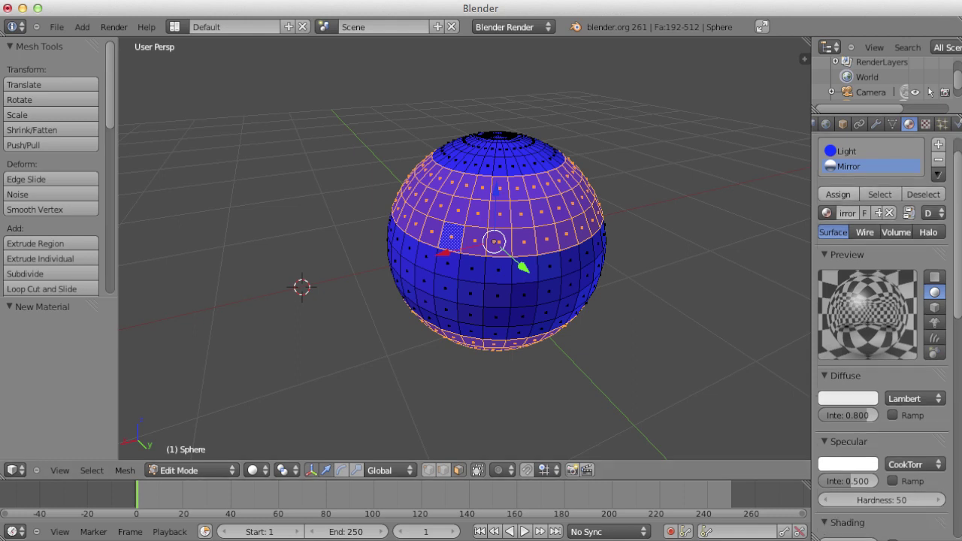
left_click(838, 194)
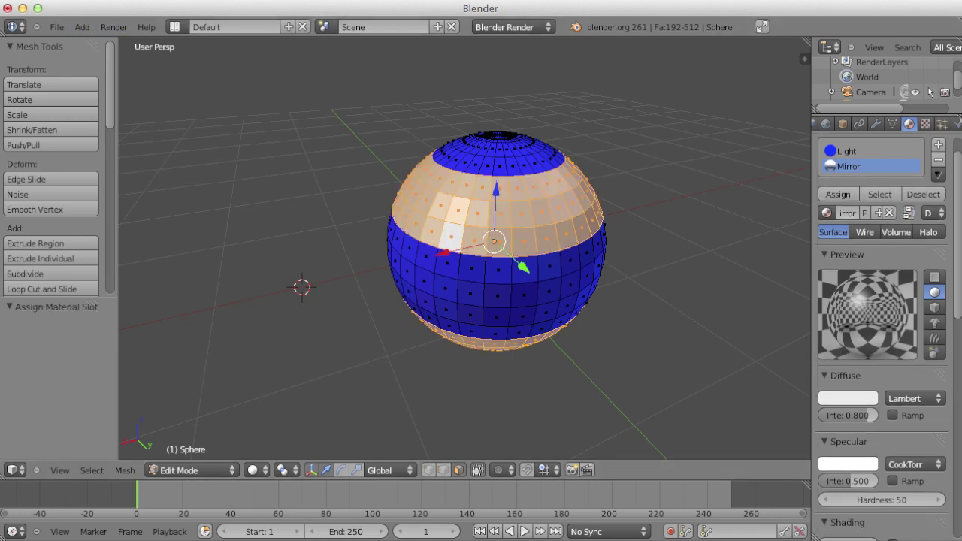
left_click(114, 27)
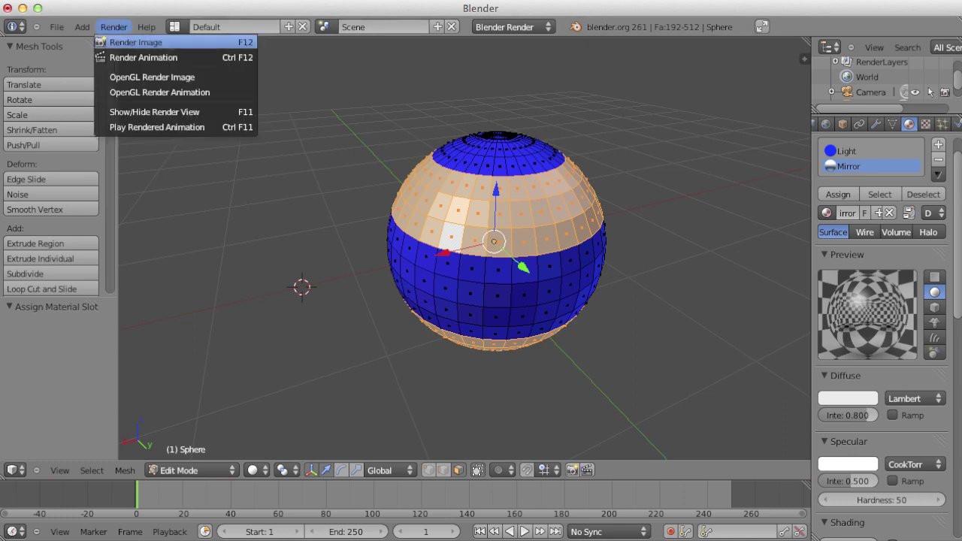
left_click(135, 42)
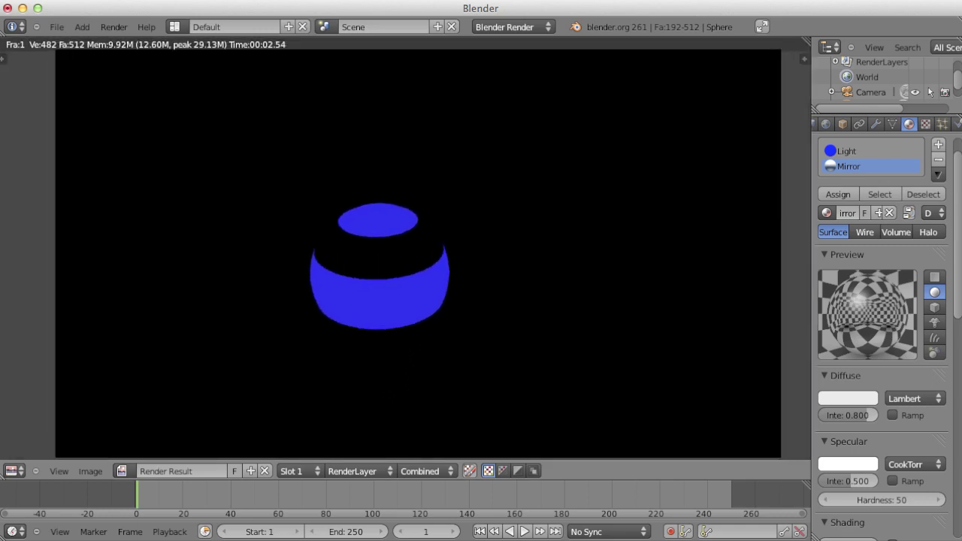
left_click(12, 470)
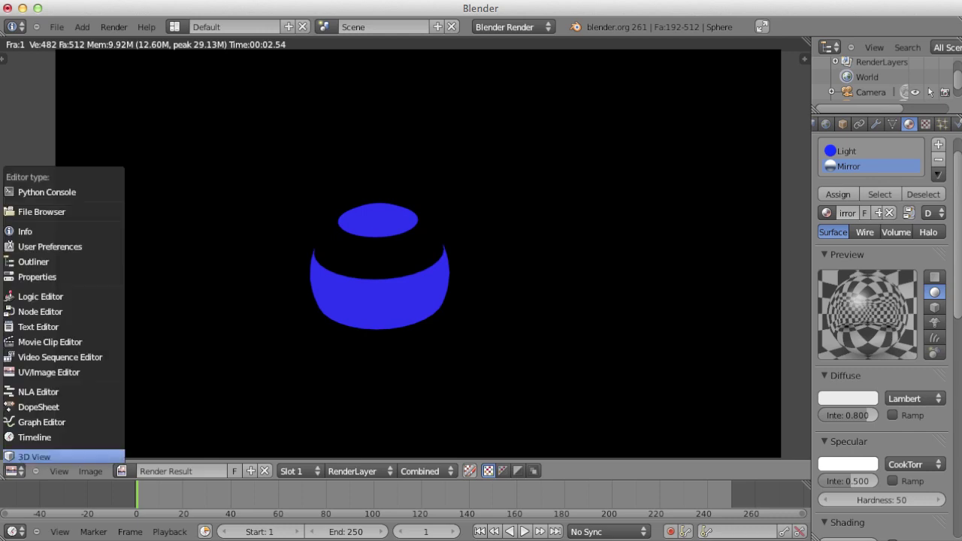
left_click(34, 456)
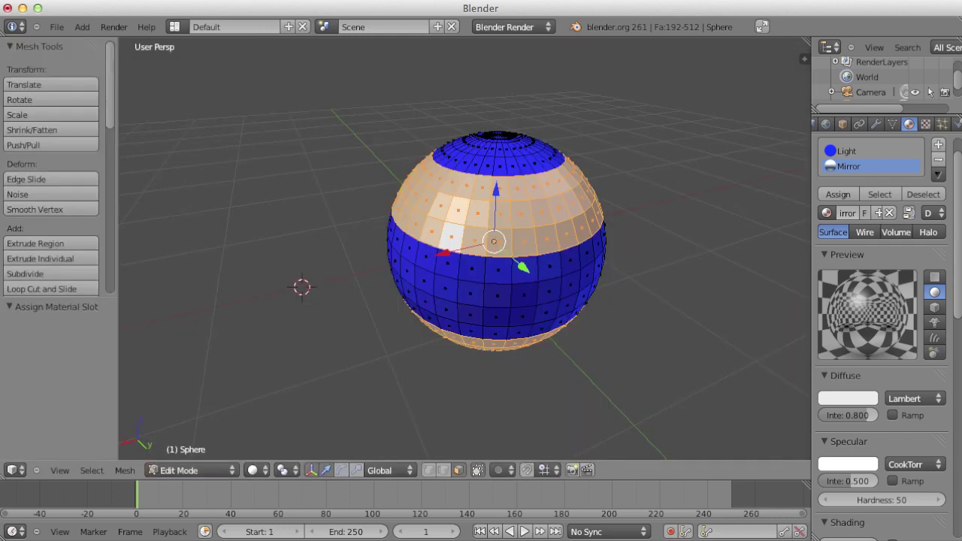
mouse_move(496, 240)
middle_mouse_down()
mouse_move(496, 315)
mouse_move(495, 226)
mouse_move(481, 256)
middle_mouse_up()
In Object Mode, make three Shift+D copies of the sphere, placed to the right and lower right.
scroll(488, 248, "down", 2)
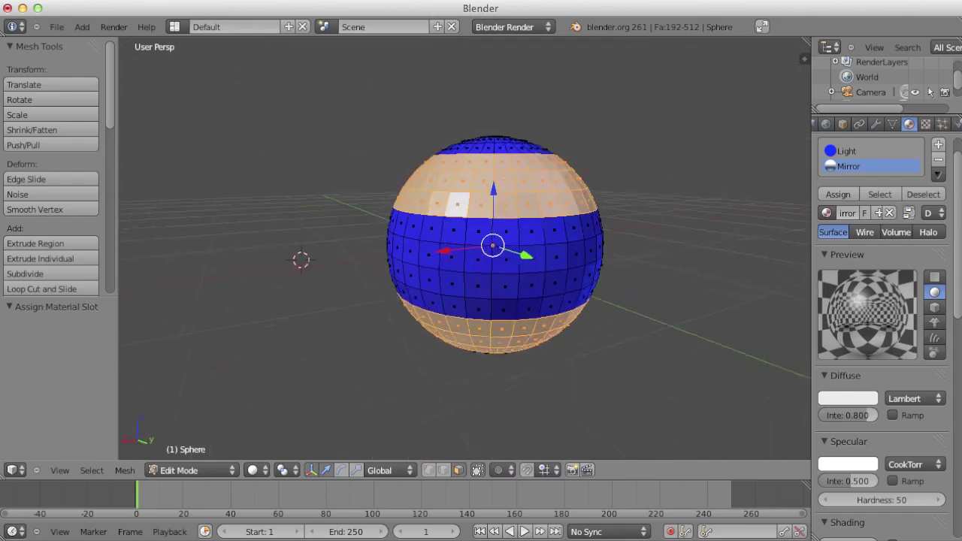
scroll(496, 245, "up", 1)
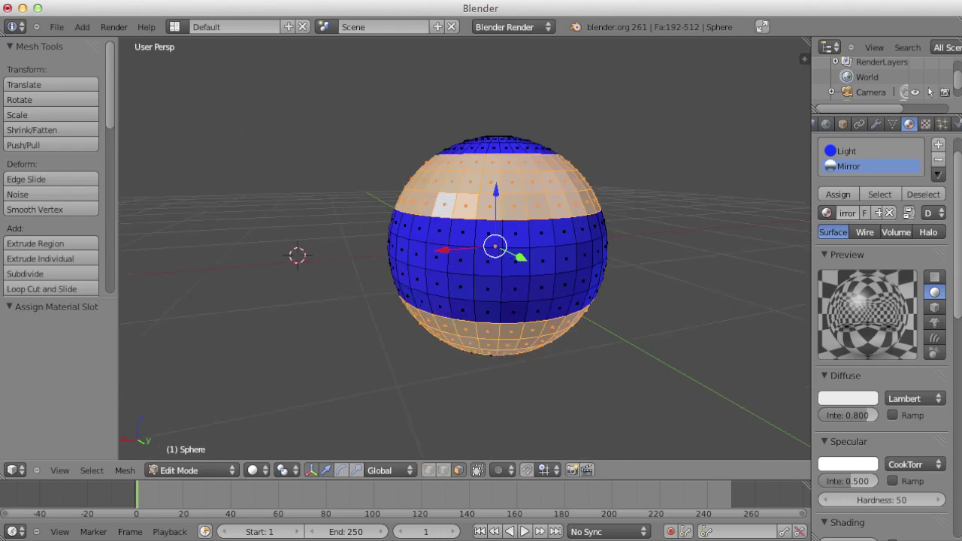
key("Tab")
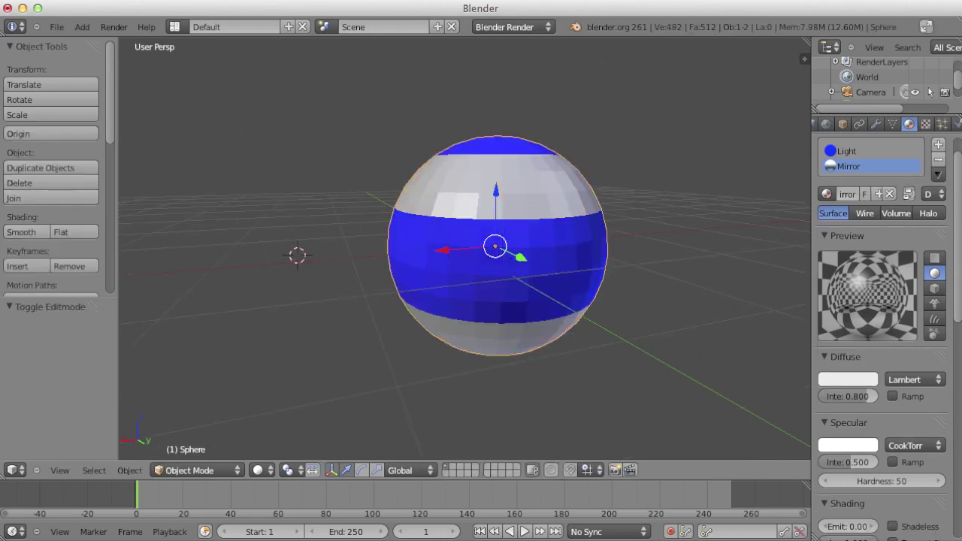
scroll(495, 248, "up", 2)
scroll(496, 248, "down", 3)
key("shift+d")
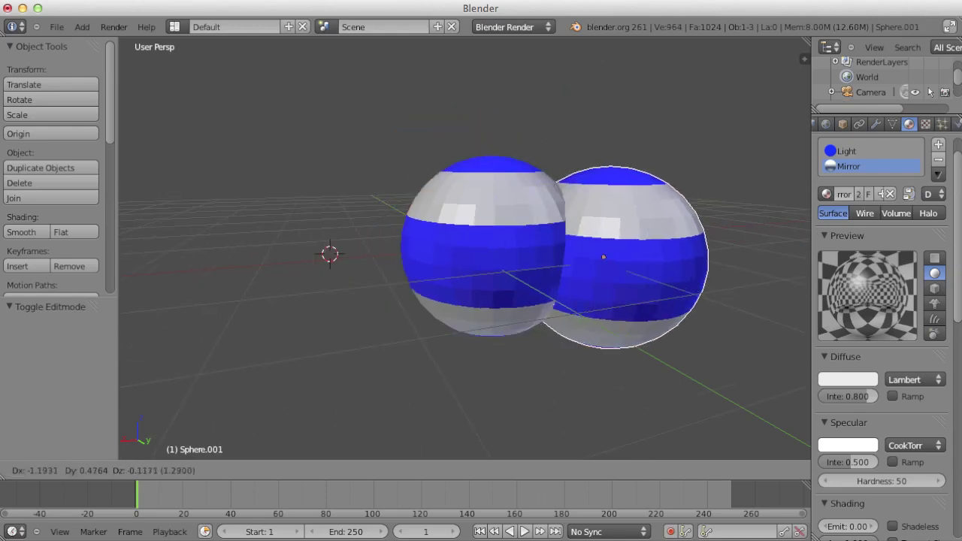
key("Return")
key("shift+d")
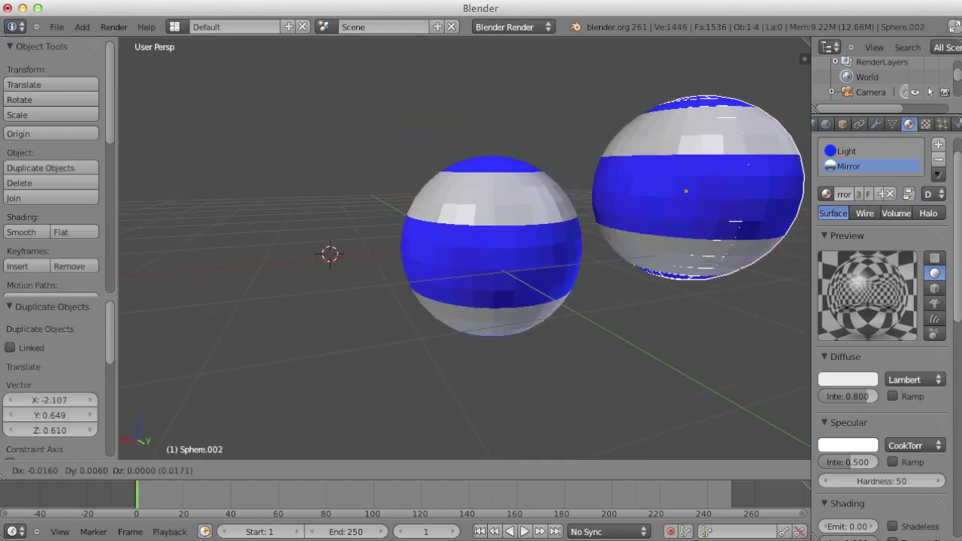
key("Return")
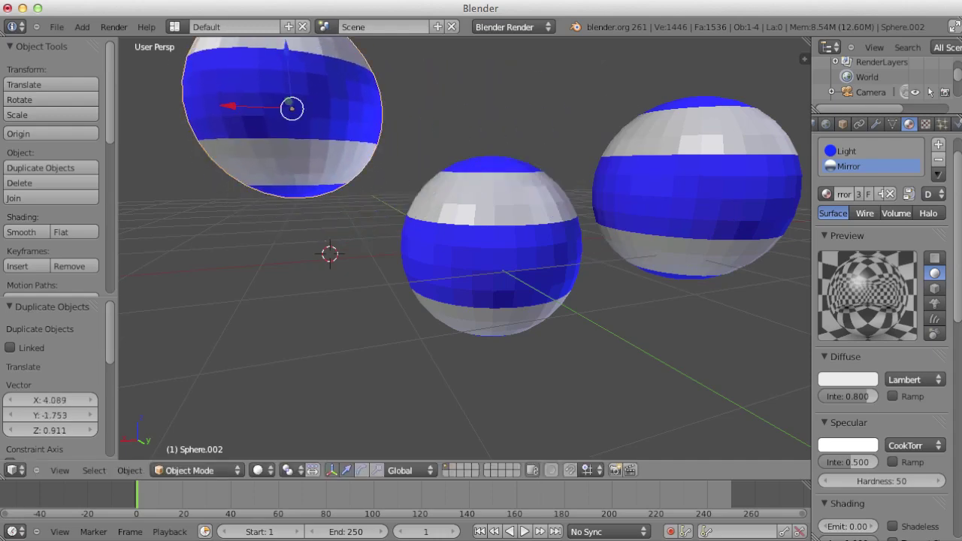
scroll(464, 248, "up", 3)
scroll(465, 248, "down", 4)
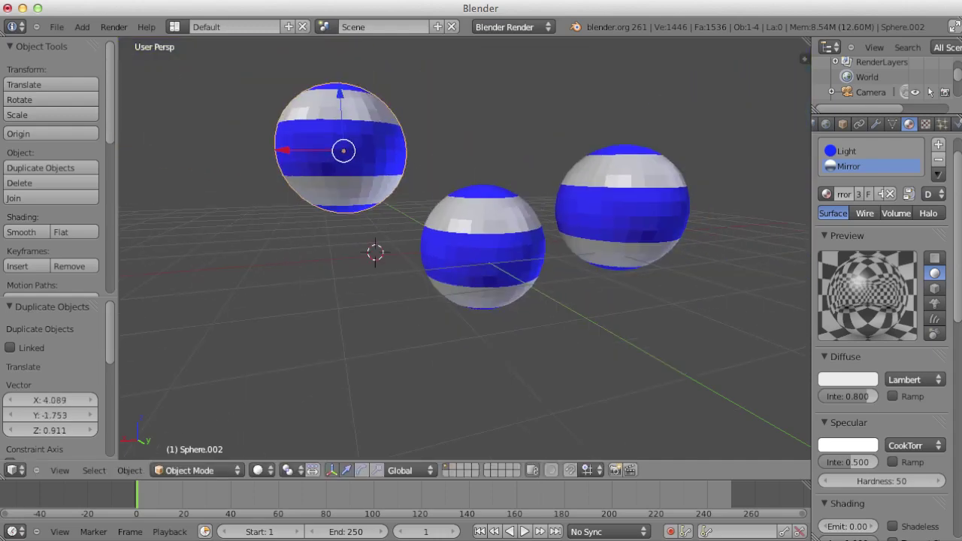
key("shift+d")
key("Return")
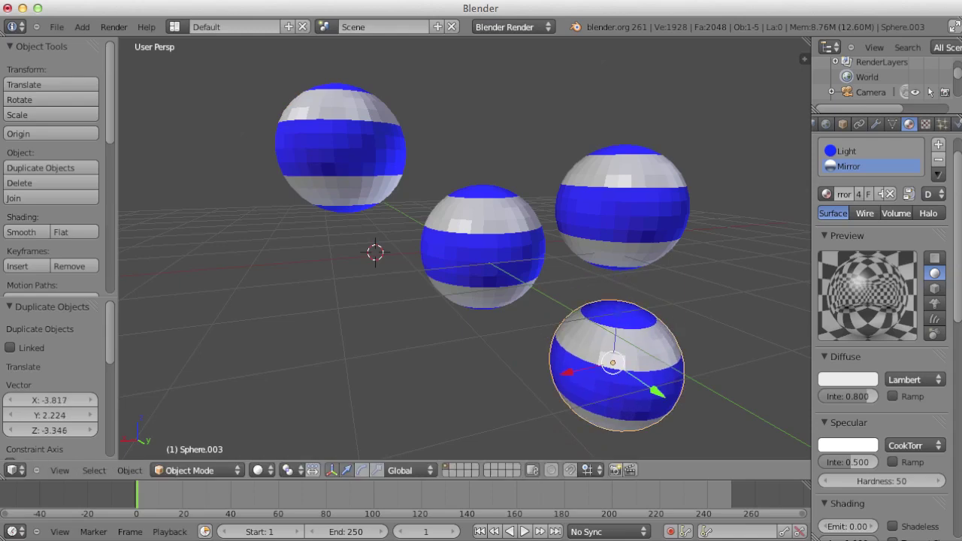
Add two more copies, on the left and right of centre, then render the scene.
middle_click_drag(440, 228, 451, 256)
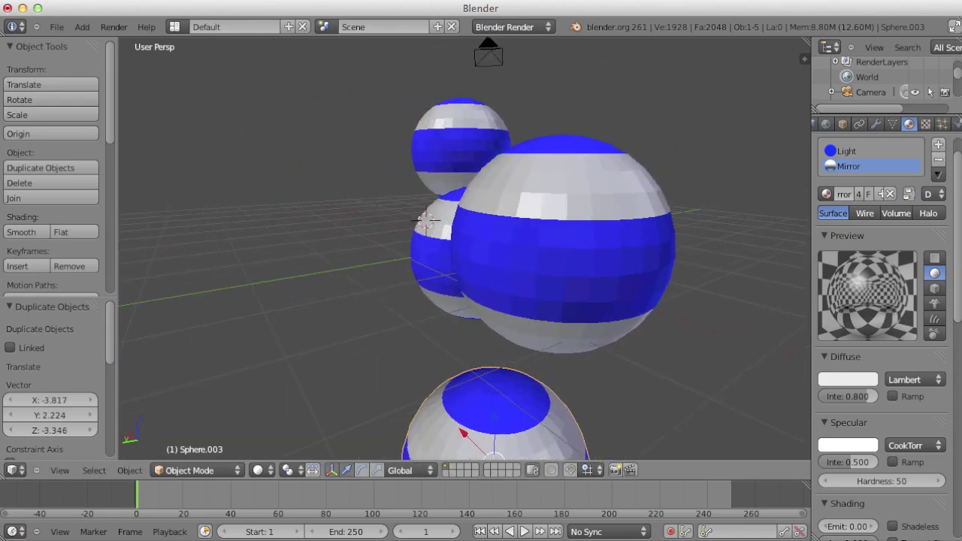
key("shift+d")
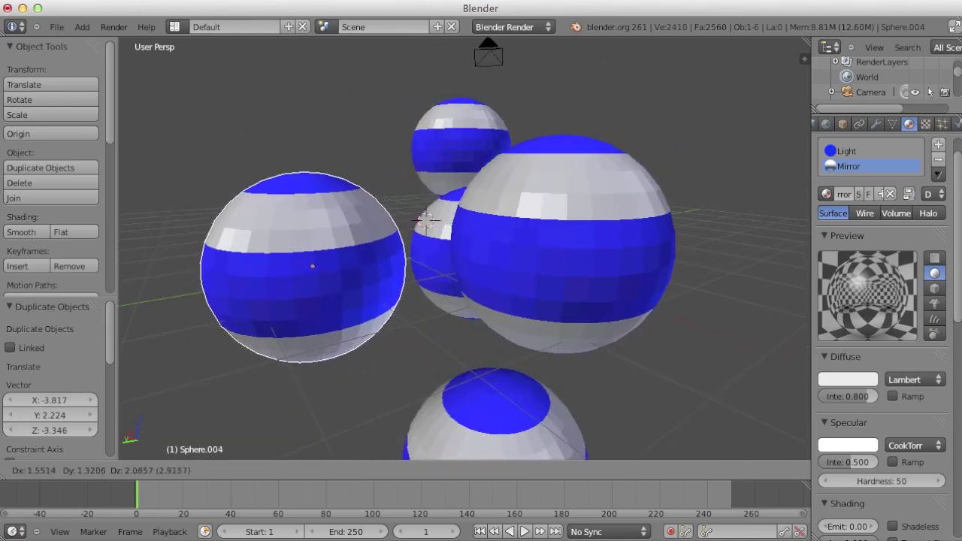
key("Return")
scroll(464, 248, "up", 5)
scroll(464, 248, "down", 6)
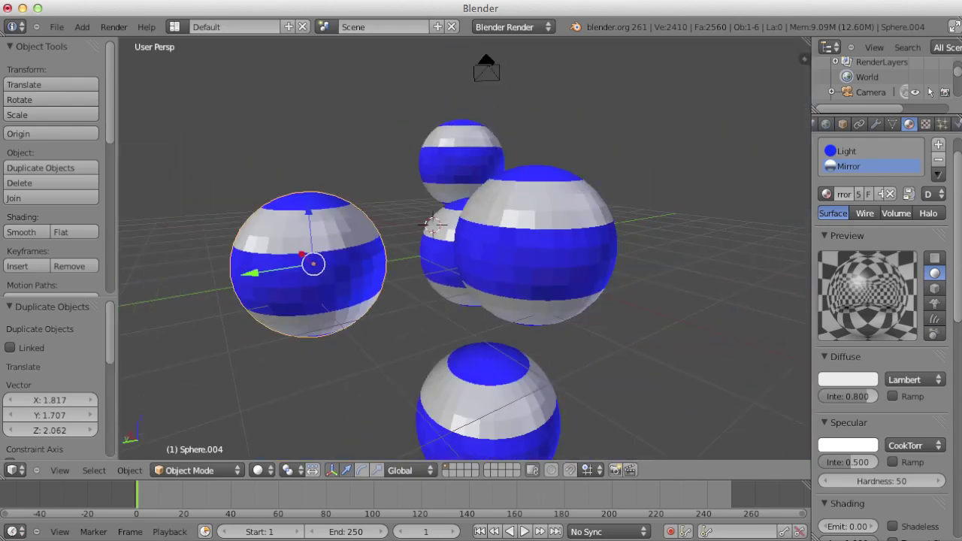
scroll(465, 247, "down", 2)
middle_click_drag(464, 247, 464, 286)
scroll(464, 248, "up", 3)
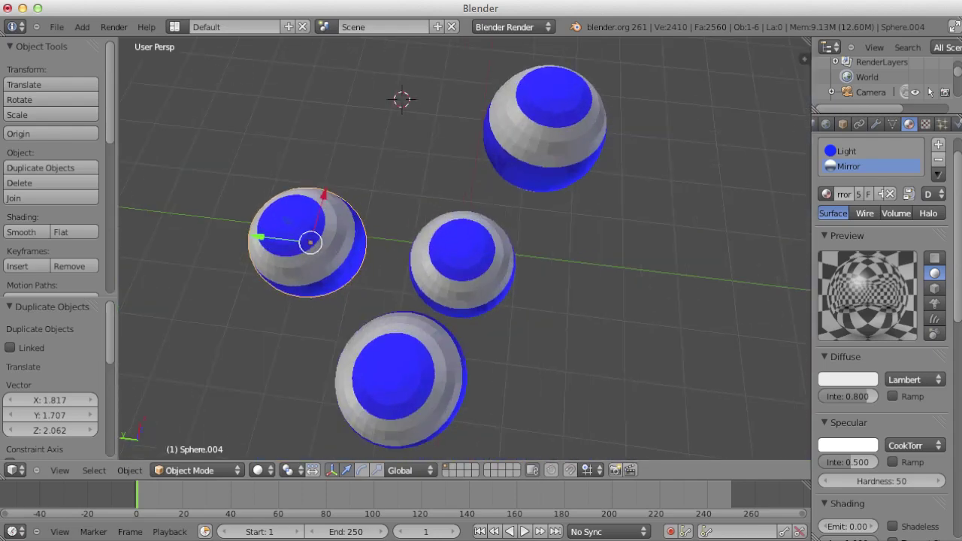
key("shift+d")
key("Return")
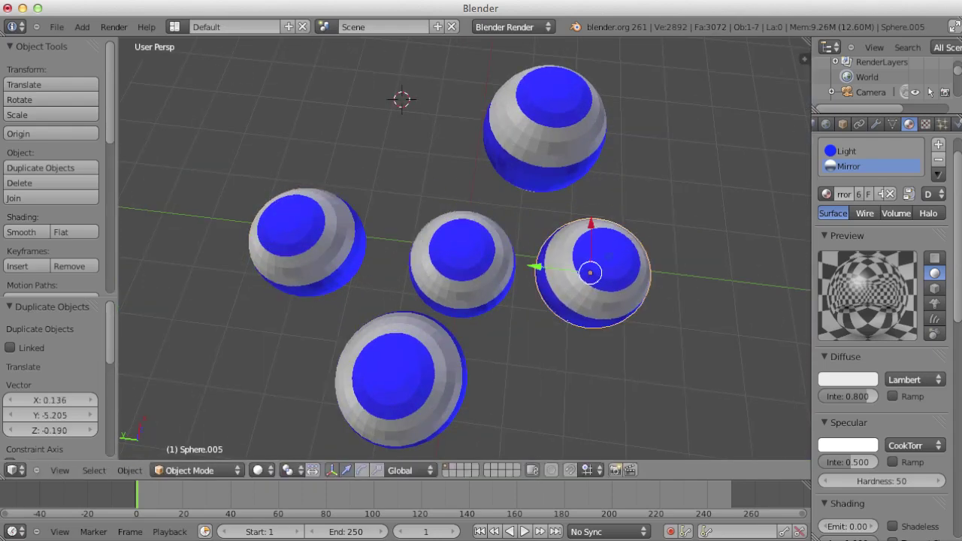
left_click(113, 26)
left_click(135, 42)
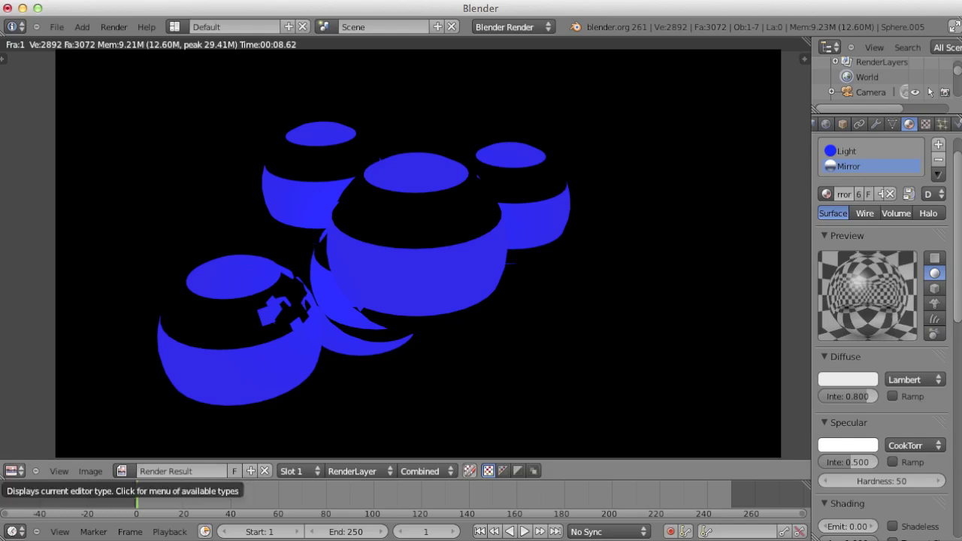
After the render finishes, switch the area back to the 3D View of the banded spheres.
left_click(12, 470)
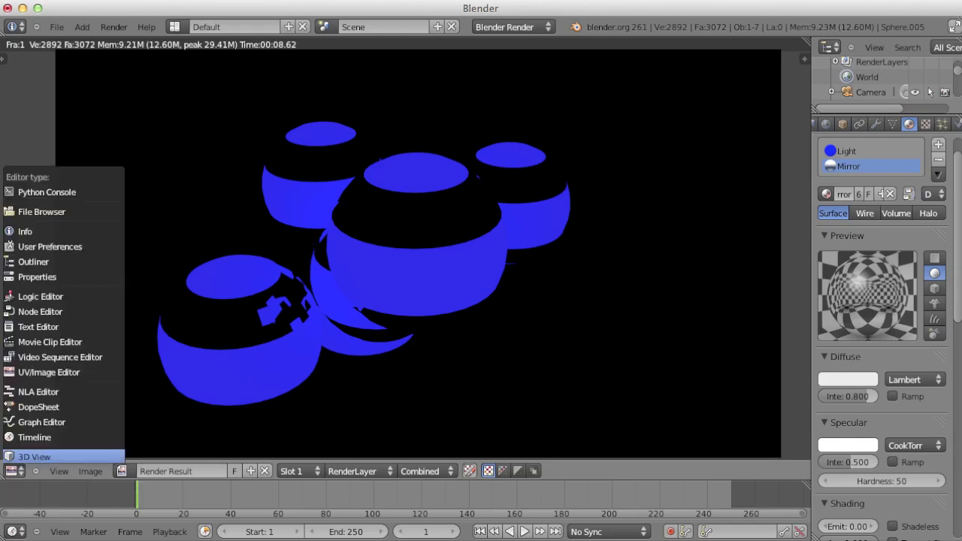
left_click(34, 456)
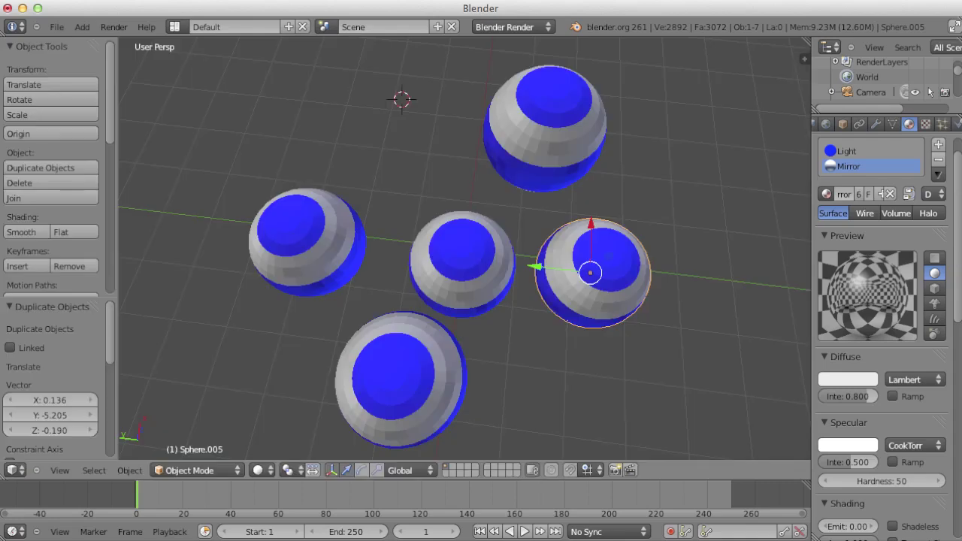
Delete the currently selected sphere and the top sphere.
scroll(463, 248, "down", 1)
scroll(463, 248, "down", 2)
scroll(463, 248, "down", 2)
mouse_move(464, 248)
middle_mouse_down()
mouse_move(463, 218)
mouse_move(463, 233)
middle_mouse_up()
key("x")
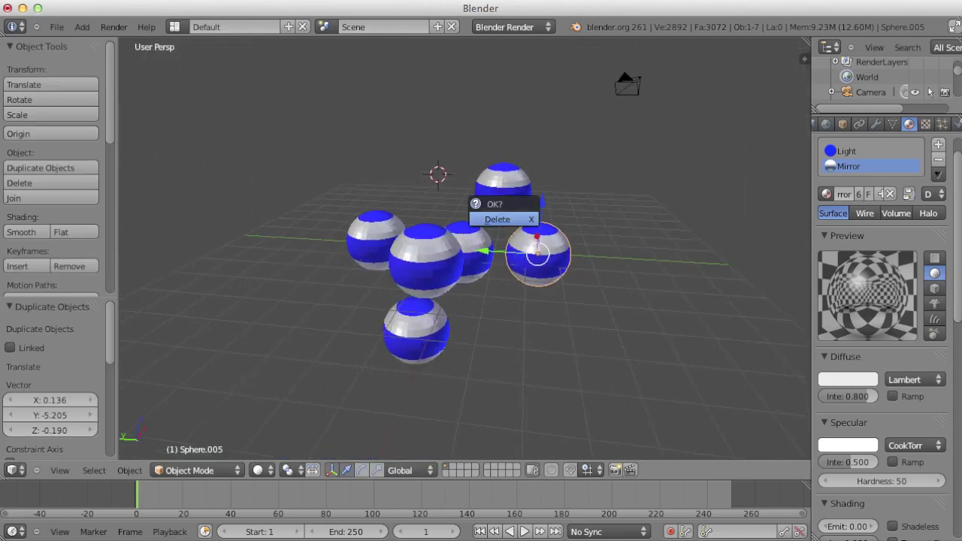
left_click(500, 220)
right_click(503, 188)
key("x")
left_click(481, 196)
Delete the centre, left and bottom spheres, leaving a single banded sphere.
right_click(408, 260)
key("x")
left_click(408, 262)
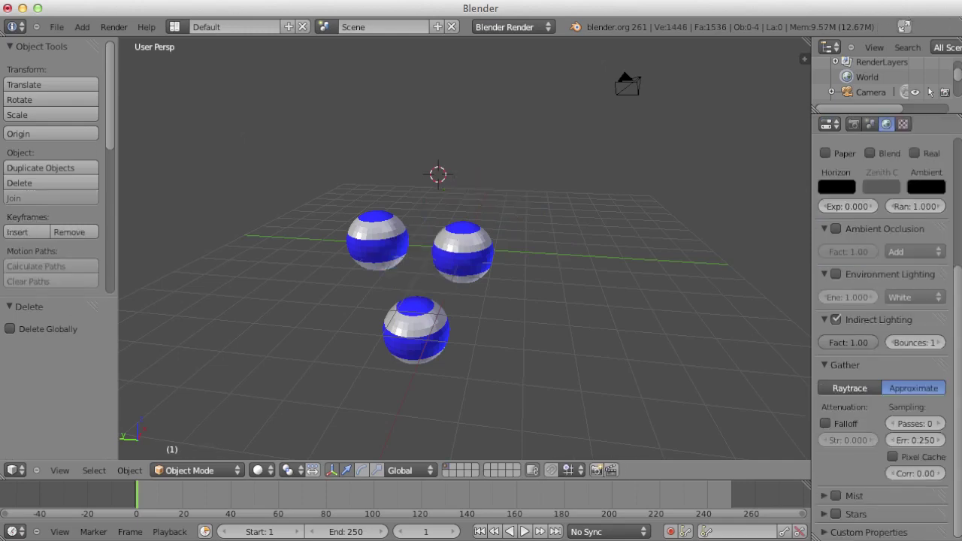
right_click(377, 239)
key("x")
left_click(367, 260)
right_click(415, 330)
key("x")
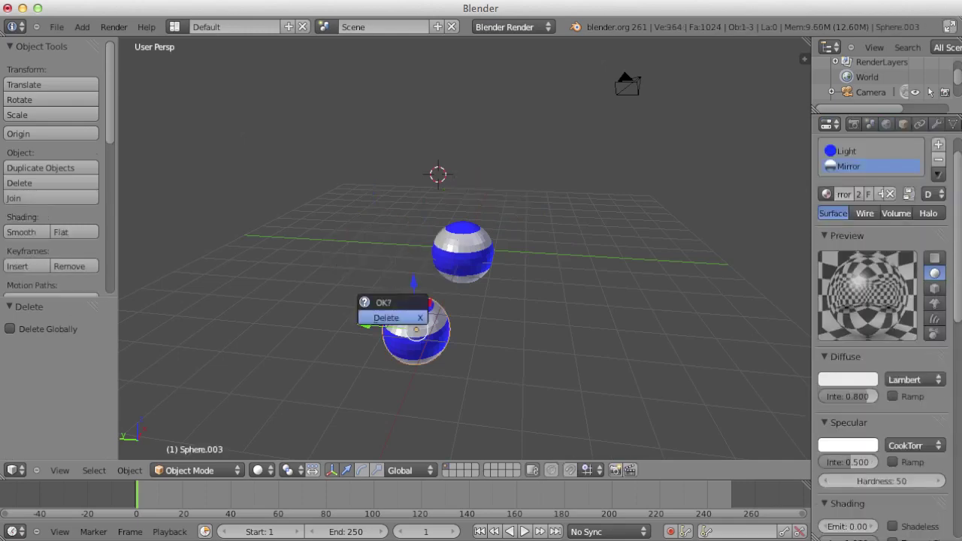
left_click(398, 318)
Add a new mesh plane to the scene.
scroll(399, 318, "up", 2)
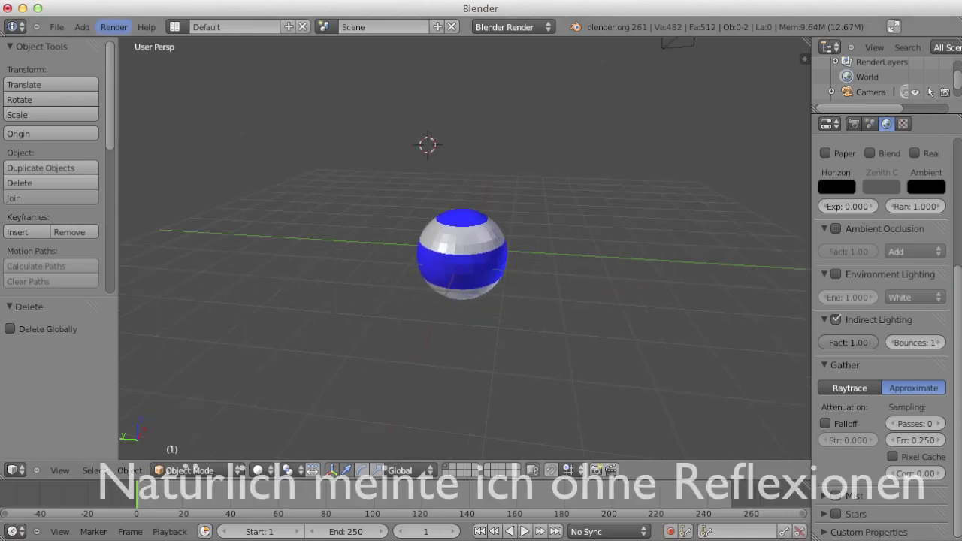
left_click(82, 26)
left_click(187, 42)
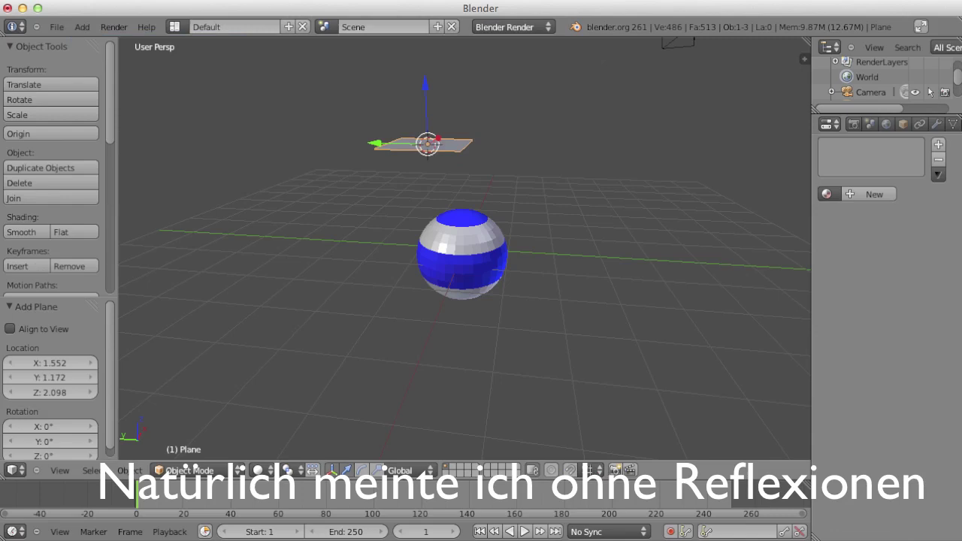
Move the plane along Z, then check the camera and front views.
key("g")
key("z")
key("Return")
mouse_move(451, 300)
middle_mouse_down()
mouse_move(451, 188)
mouse_move(451, 233)
middle_mouse_up()
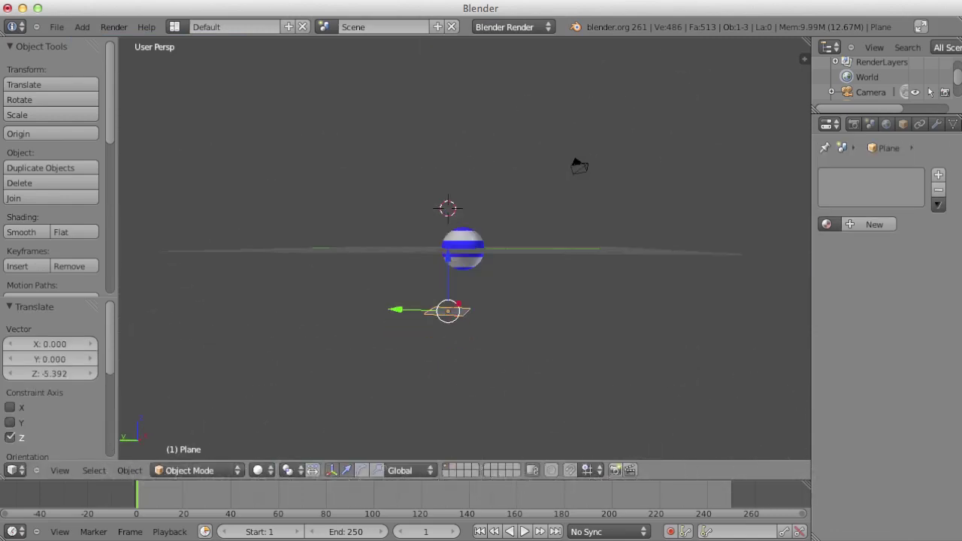
scroll(462, 248, "up", 3)
scroll(462, 248, "down", 2)
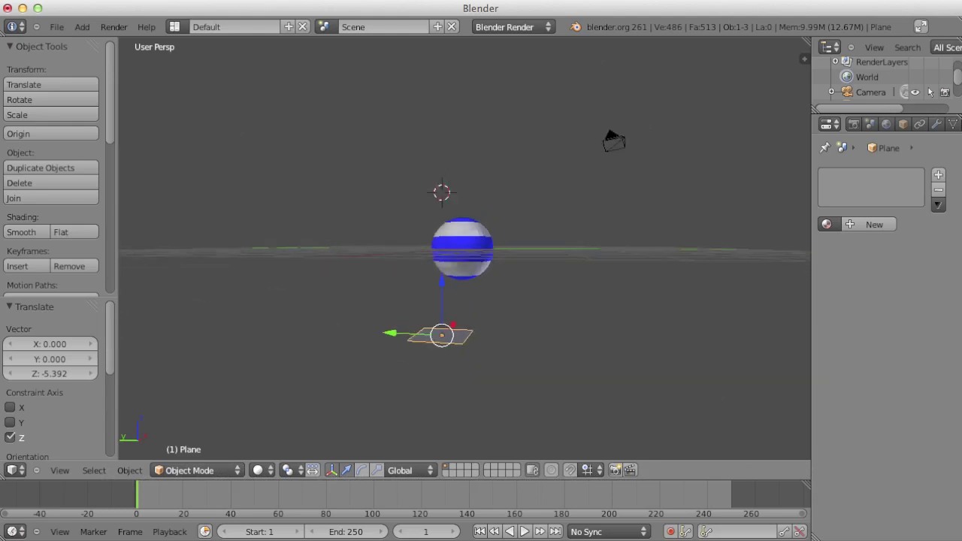
scroll(462, 248, "up", 3)
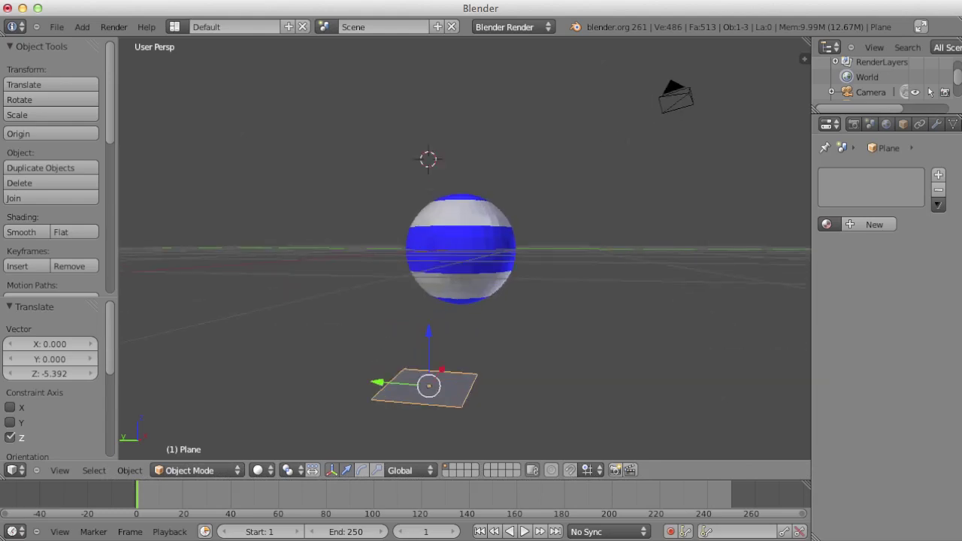
key("KP_0")
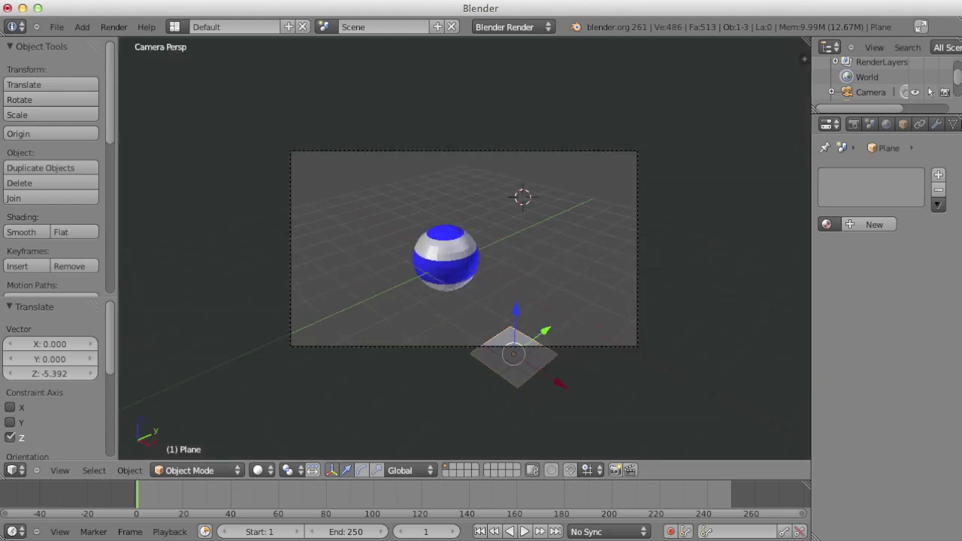
key("KP_1")
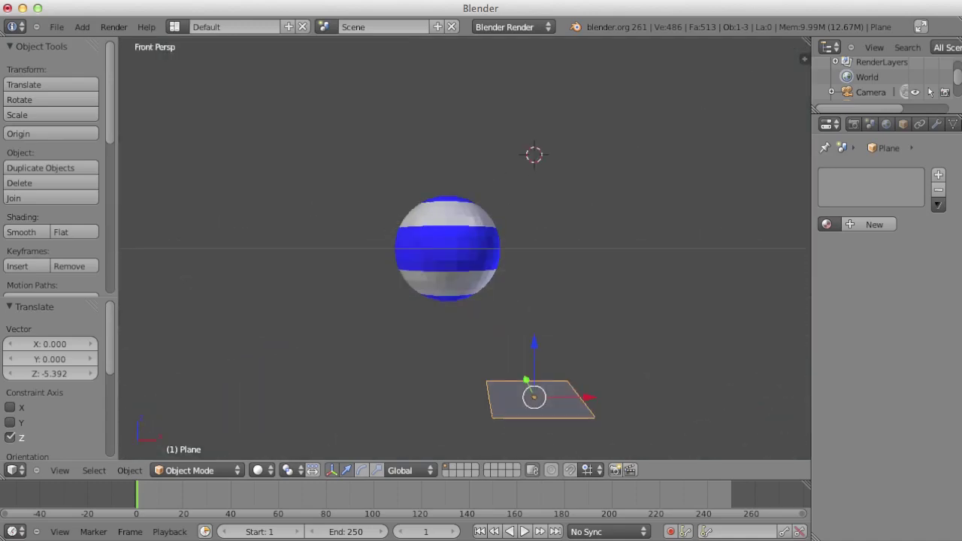
Raise the plane 9 units on Z, then move it back down below the sphere.
key("g")
key("z")
key("9")
key("Return")
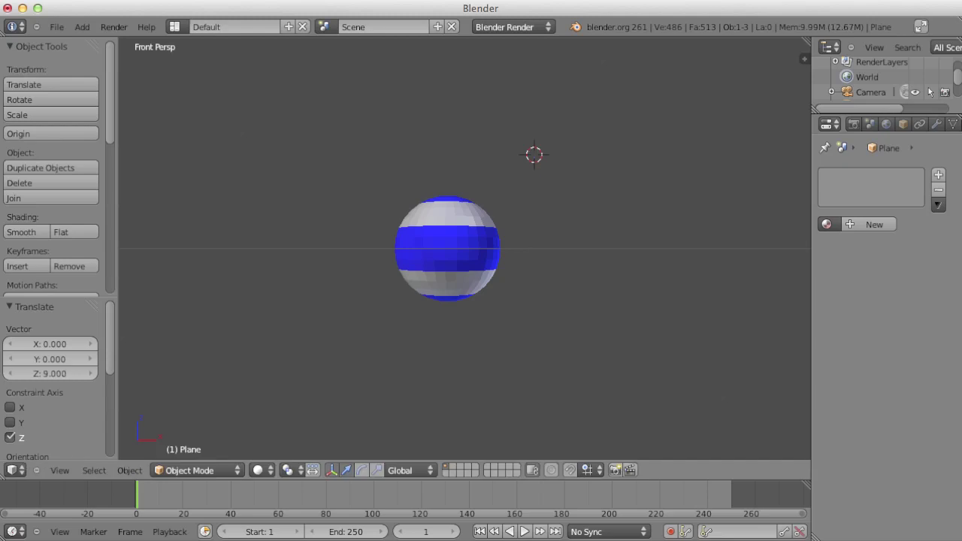
middle_click_drag(463, 248, 507, 323)
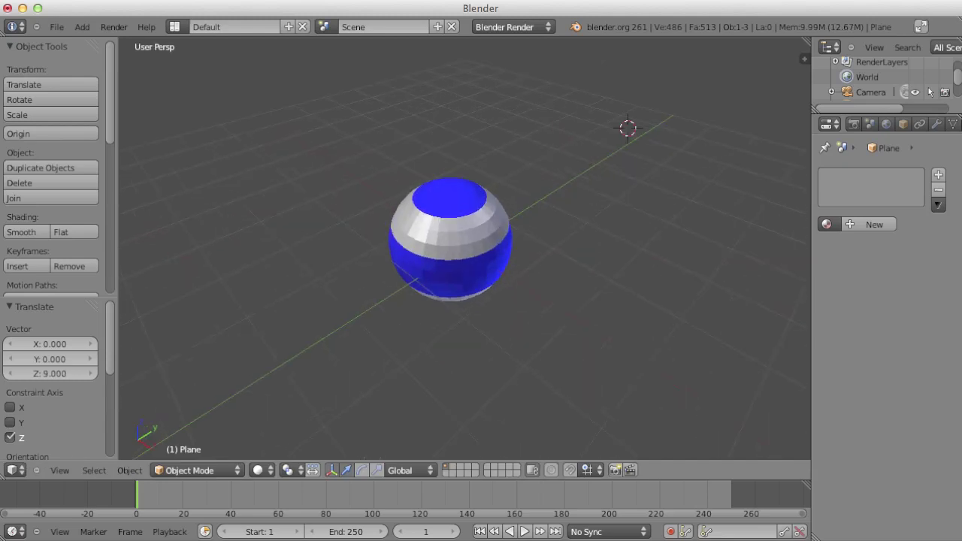
scroll(463, 248, "up", 5)
scroll(463, 248, "up", 2)
scroll(463, 248, "down", 7)
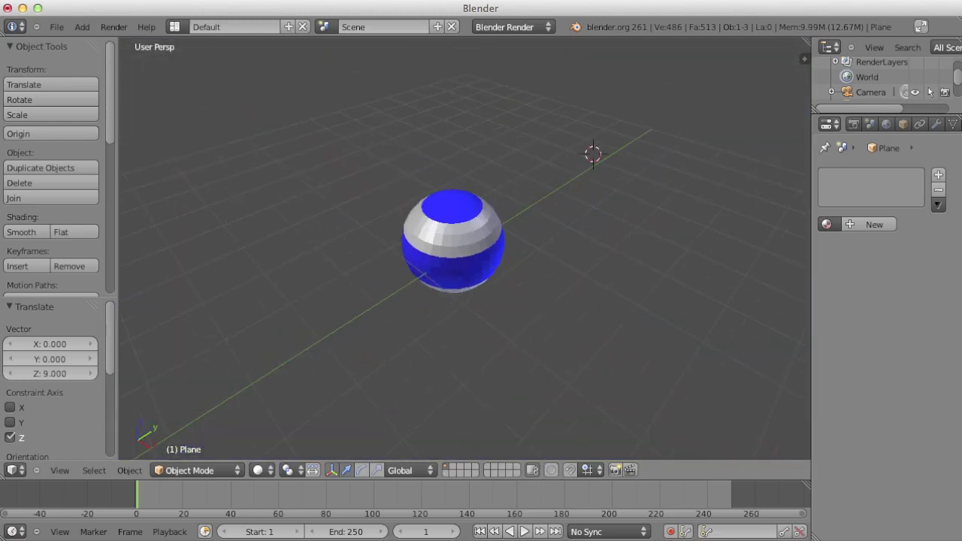
scroll(883, 77, "down", 2)
scroll(464, 248, "up", 4)
scroll(463, 248, "down", 10)
scroll(463, 248, "up", 3)
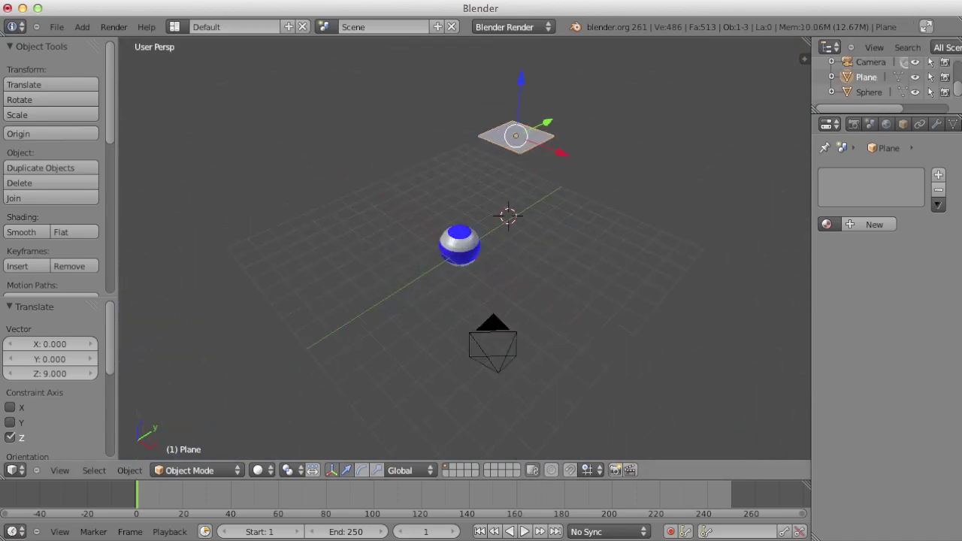
key("g")
key("z")
key("Return")
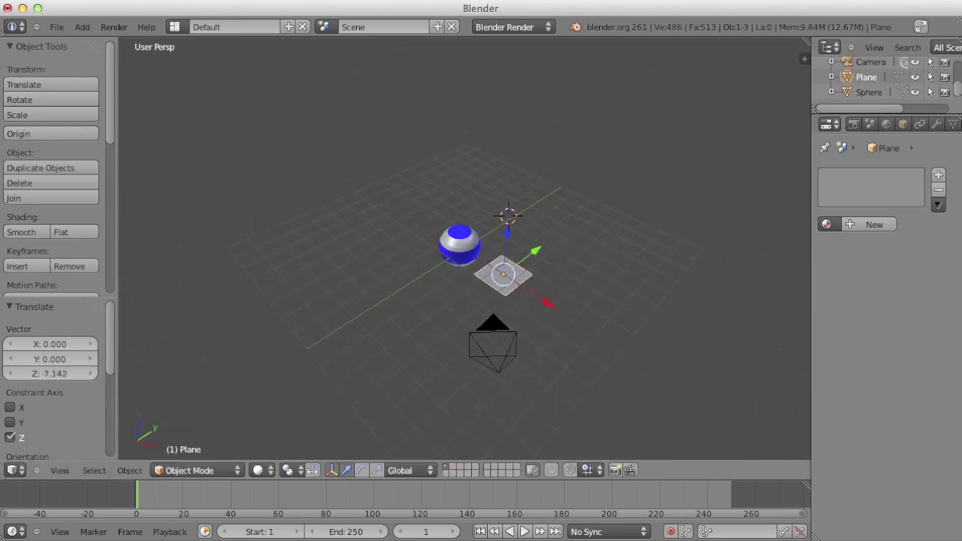
Set the plane's location to X 0, Y 0, Z 0 in Object properties.
left_click(902, 124)
left_click(836, 235)
type("0")
key("Return")
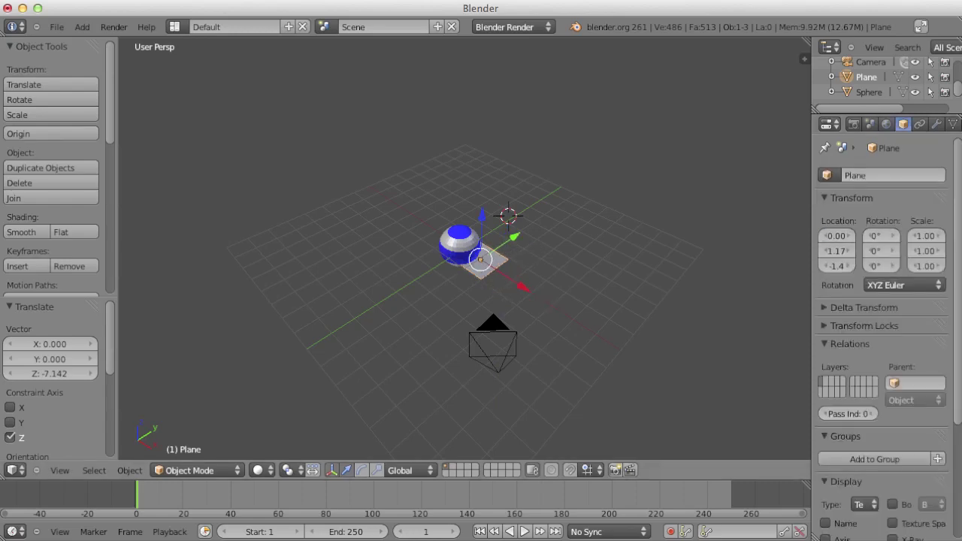
left_click(836, 251)
type("0")
key("Return")
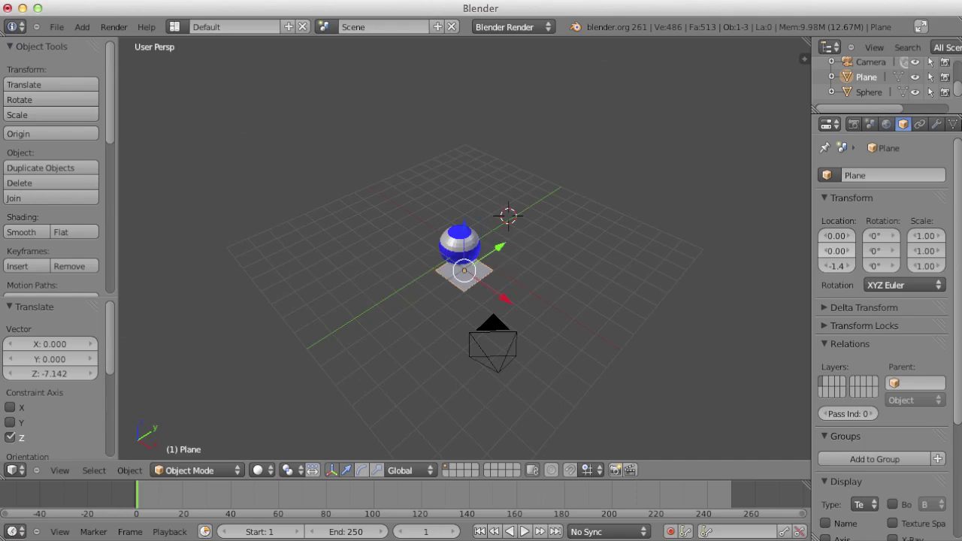
left_click(836, 266)
type("0")
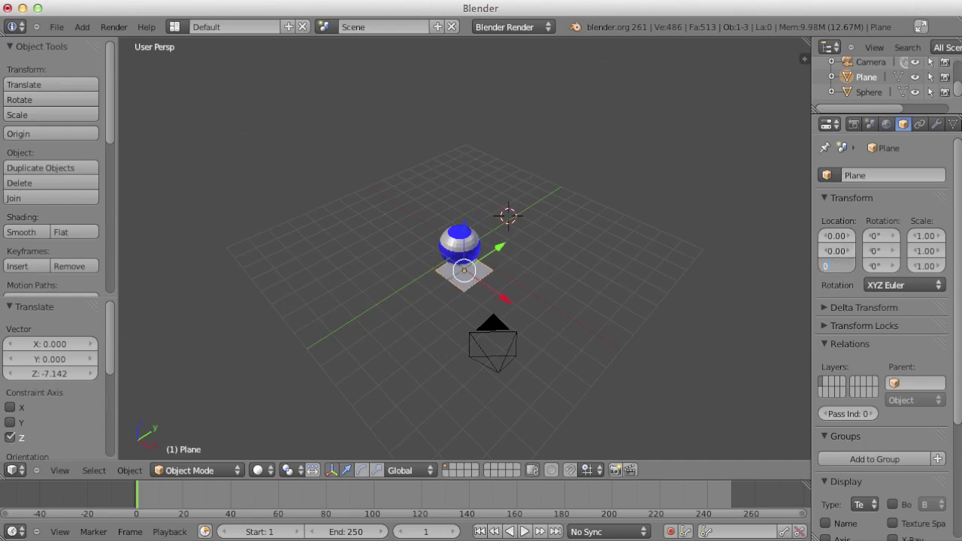
key("Return")
Scale the plane up about 7.888 times into a broad floor.
scroll(464, 248, "up", 1)
scroll(463, 248, "up", 1)
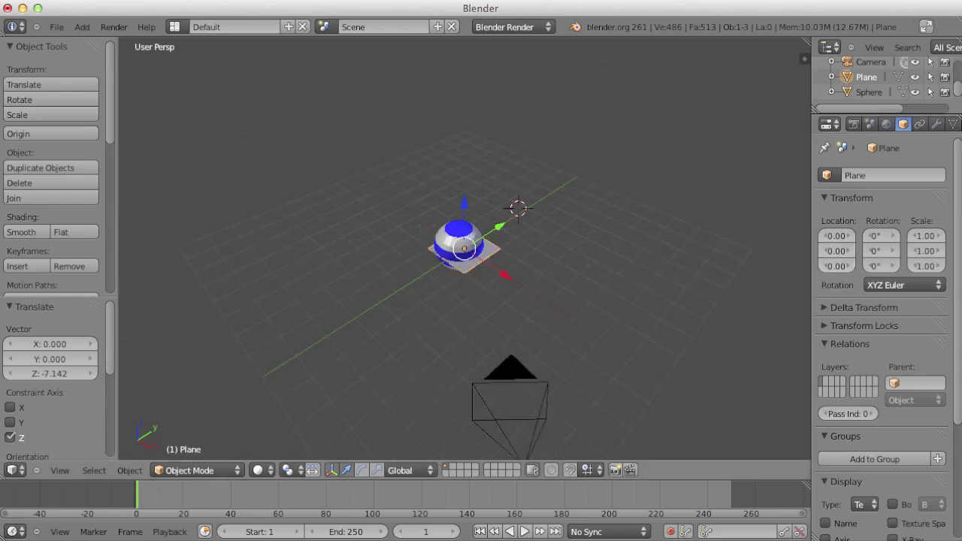
scroll(464, 248, "up", 3)
key("s")
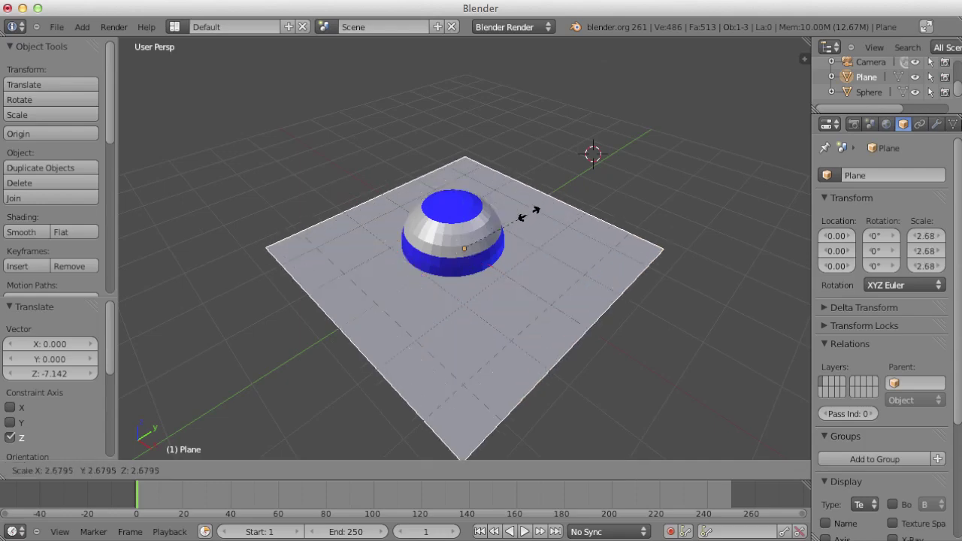
left_click(648, 136)
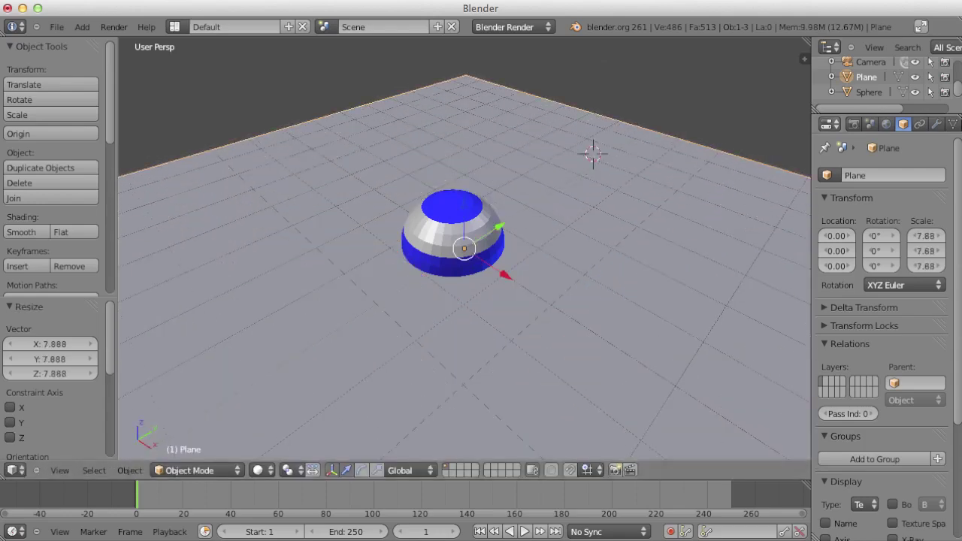
scroll(932, 124, "down", 2)
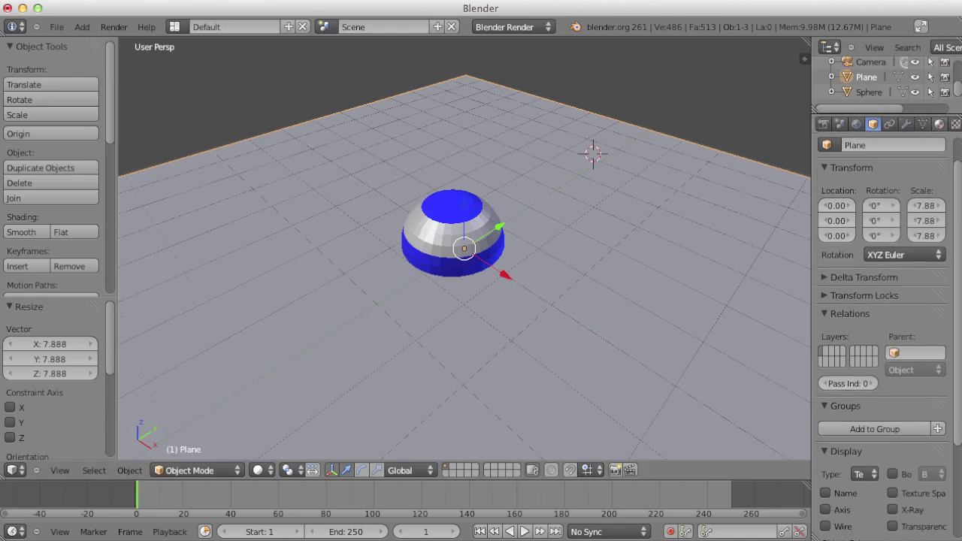
Create a new material for the plane named 'Mirror'.
left_click(939, 124)
left_click(871, 223)
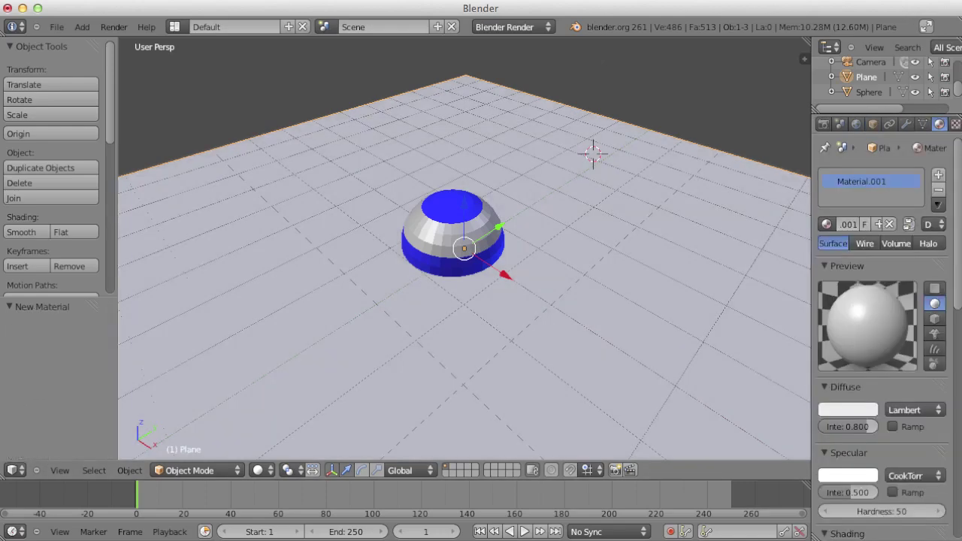
left_click(847, 224)
type("Mirr")
type("or")
key("Return")
Enable Mirror with a darkened mirror colour and reflectivity raised to 0.421.
scroll(883, 339, "down", 5)
scroll(886, 338, "down", 2)
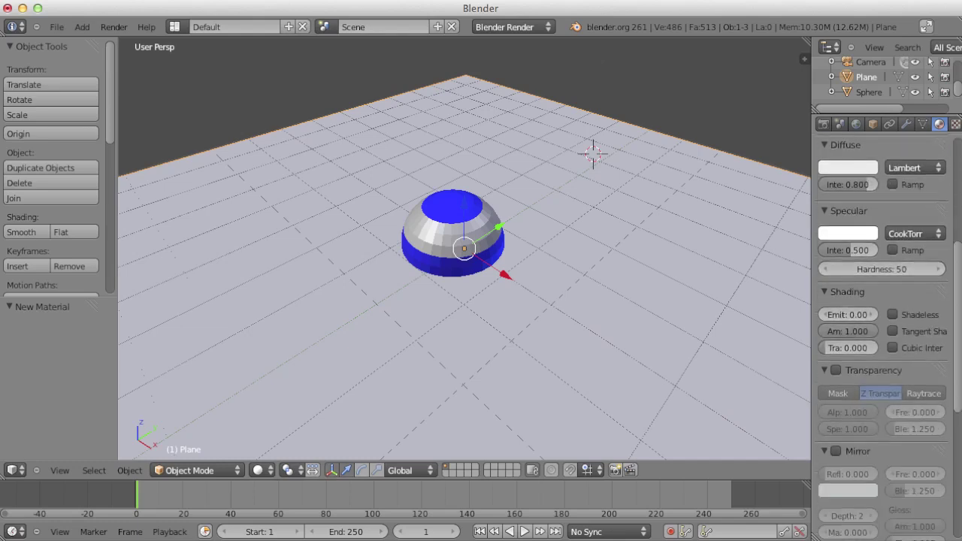
left_click(836, 450)
scroll(882, 338, "down", 3)
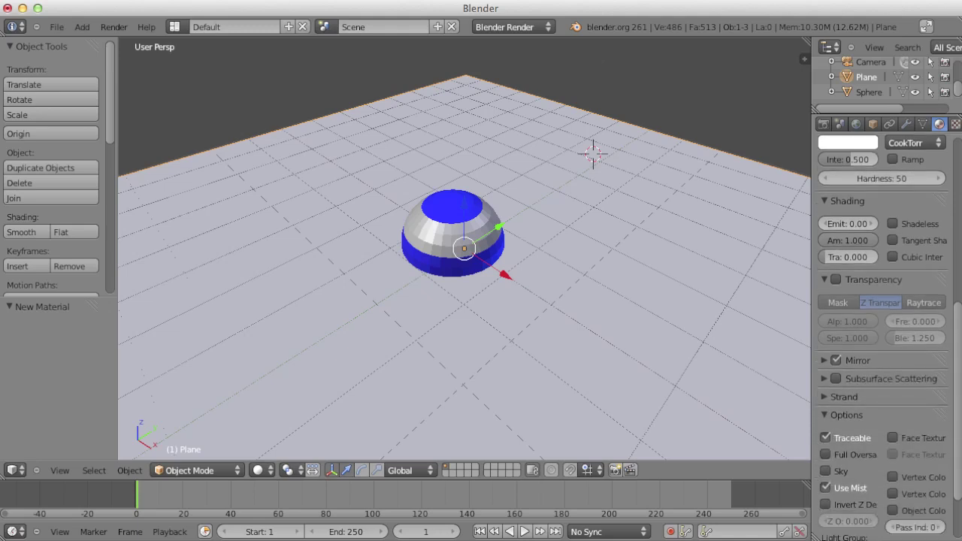
left_click(856, 360)
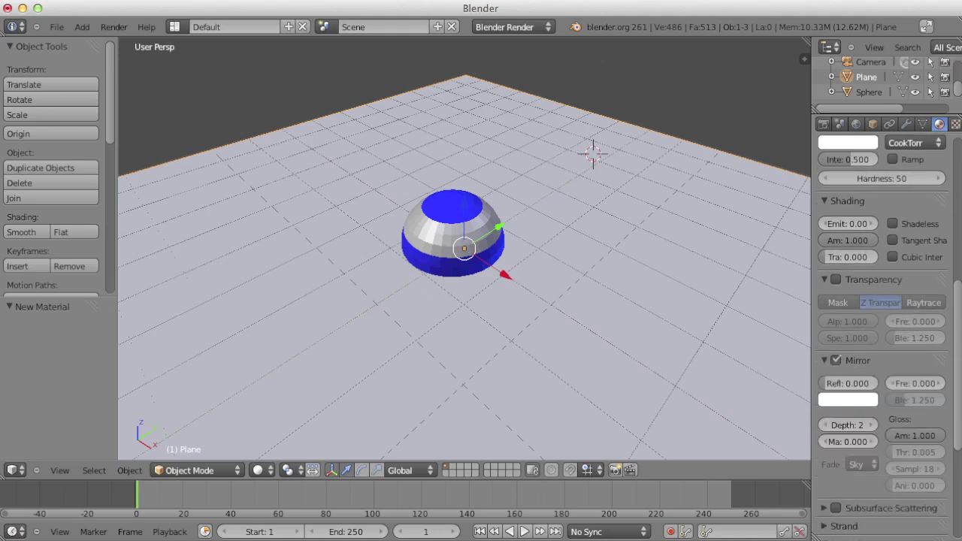
left_click(847, 400)
left_click_drag(866, 200, 867, 248)
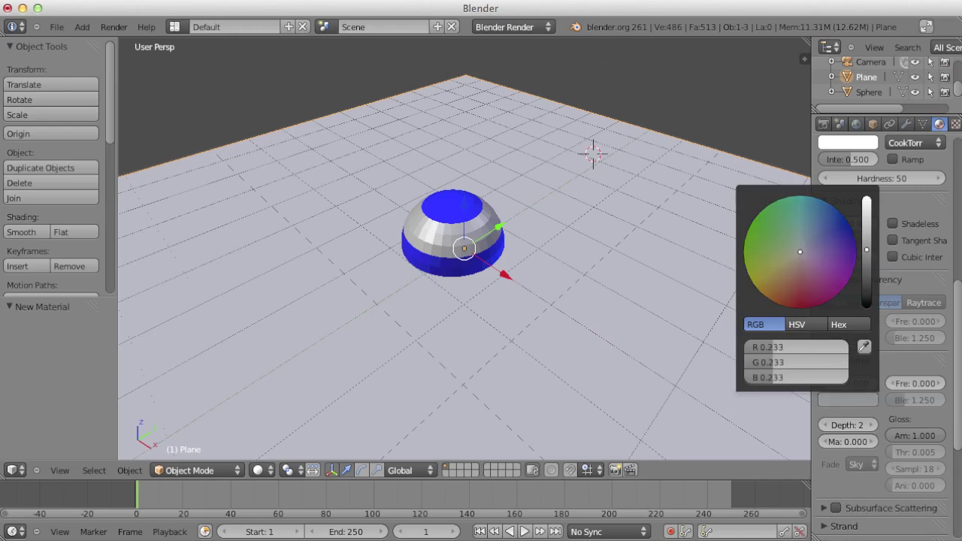
left_click_drag(847, 383, 836, 383)
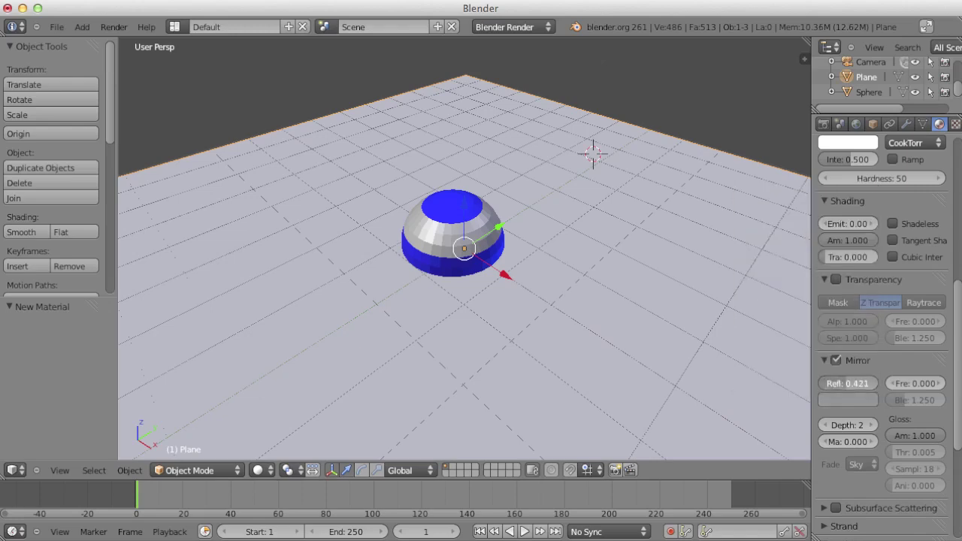
Set the material's diffuse colour to black.
scroll(883, 338, "up", 5)
scroll(883, 339, "up", 4)
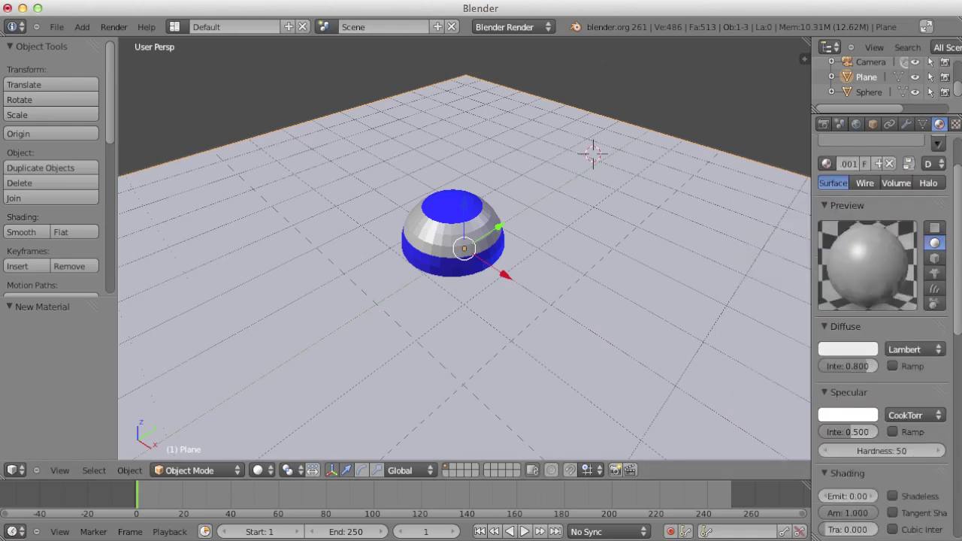
left_click(864, 348)
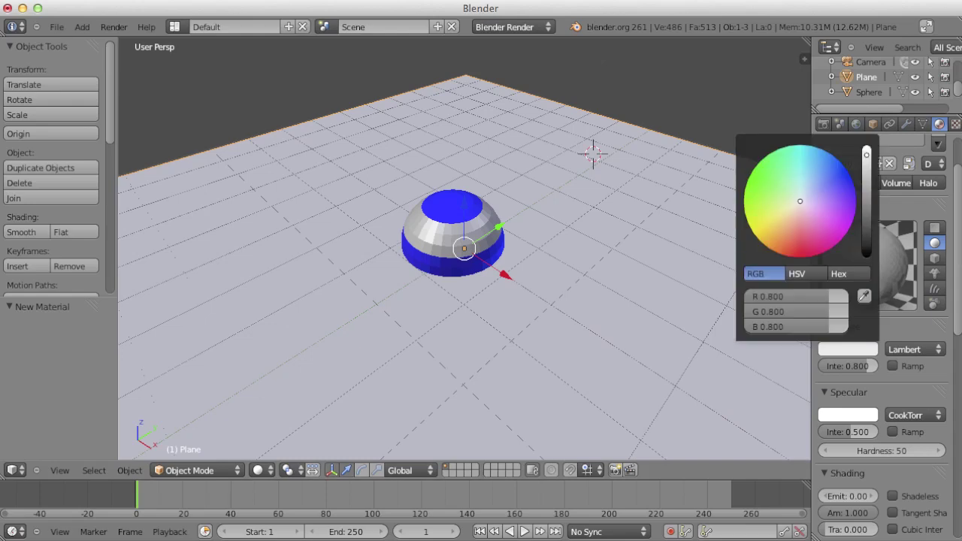
left_click(842, 230)
left_click_drag(865, 157, 865, 256)
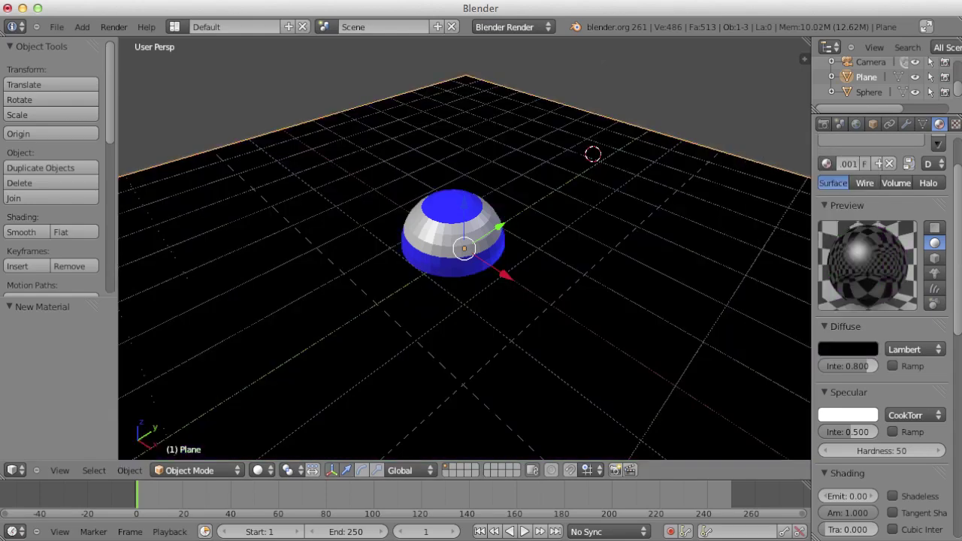
left_click(114, 26)
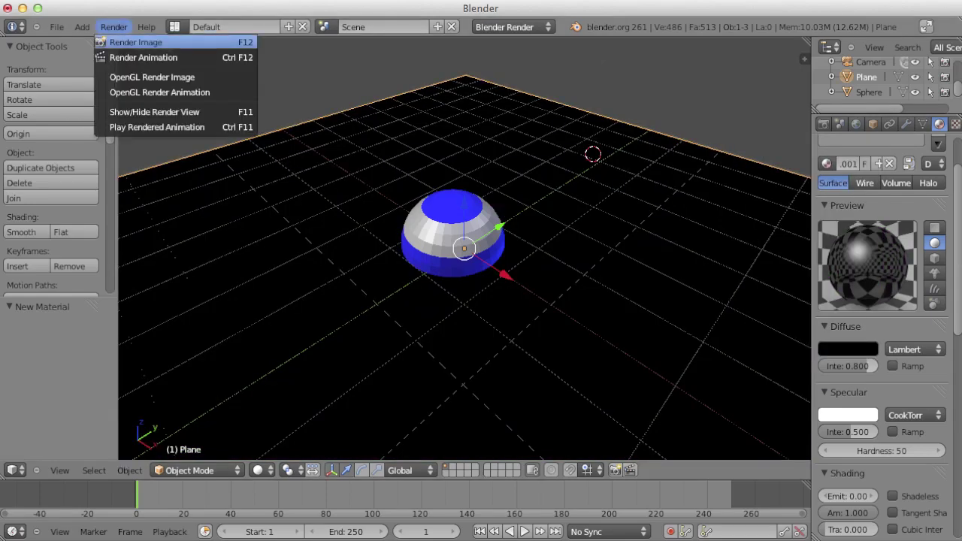
Render a test image of the sphere over the black floor, then return to the 3D View with the sphere selected.
left_click(128, 42)
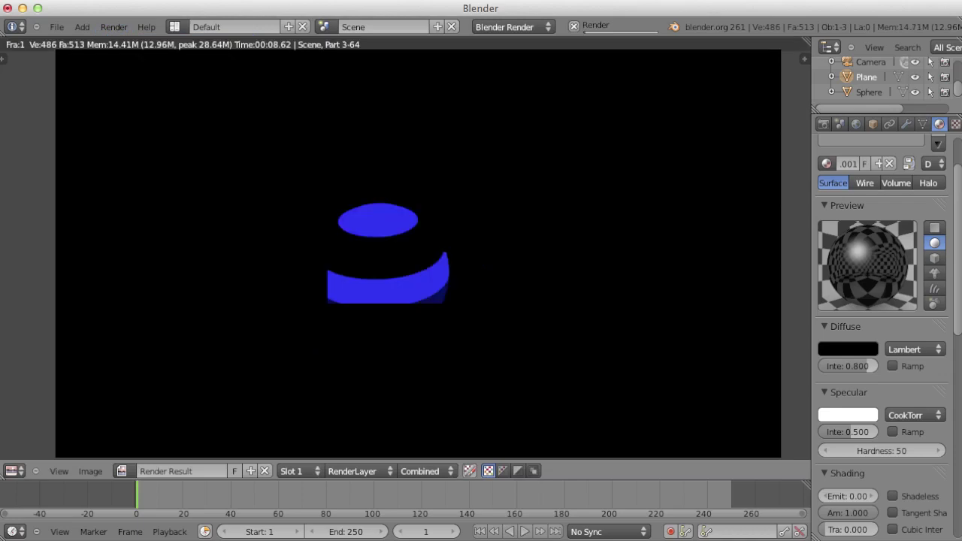
left_click(15, 470)
left_click(30, 458)
right_click(452, 233)
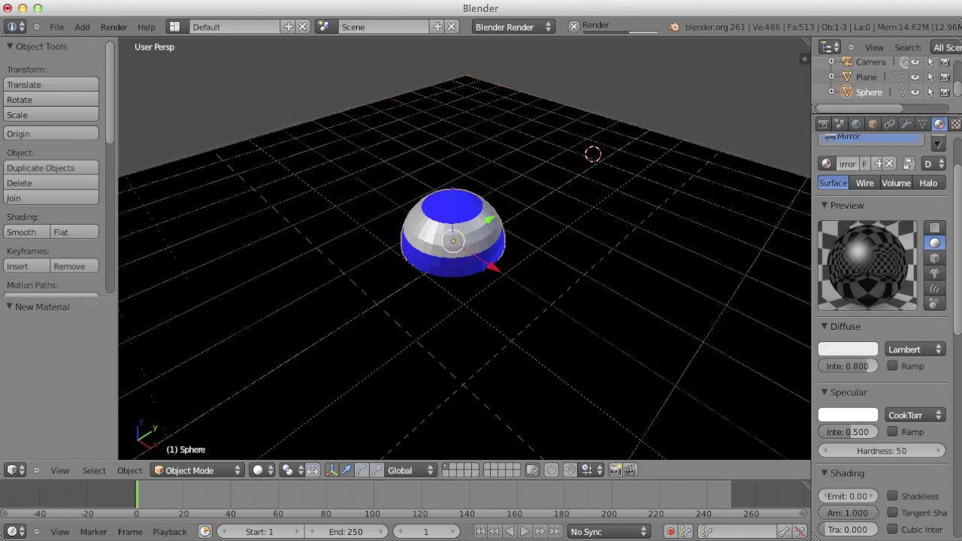
Raise the banded sphere along Z and tilt it about 37°.
scroll(464, 267, "down", 2)
middle_click_drag(464, 300, 464, 188)
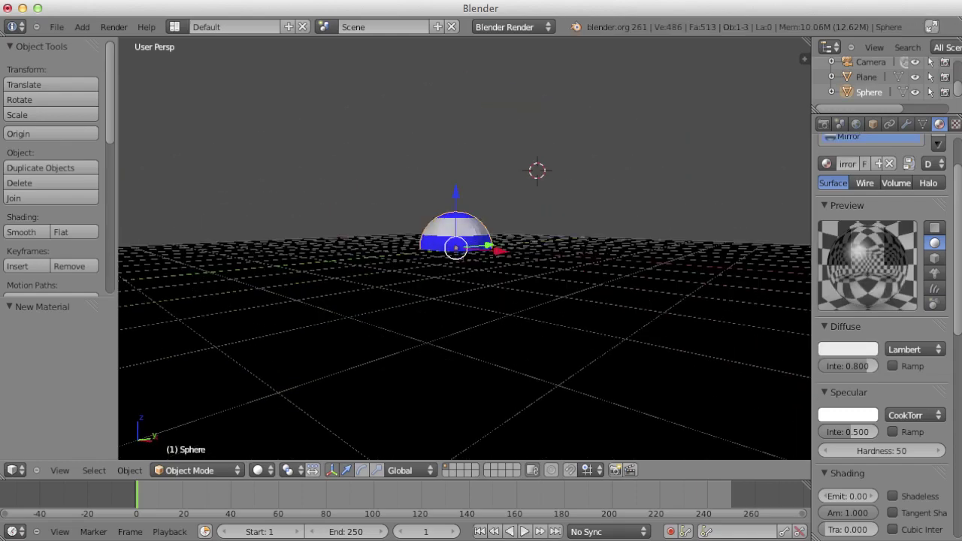
key("g")
key("z")
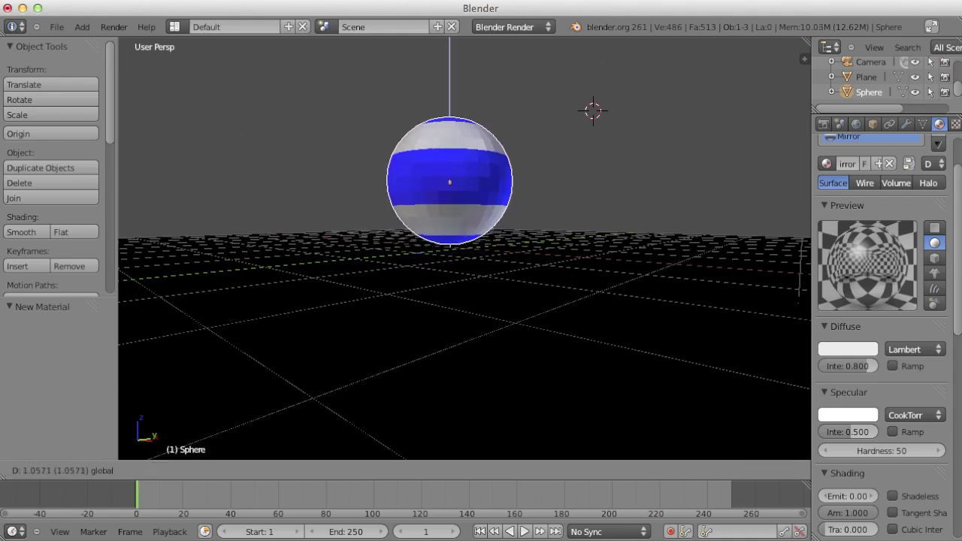
key("Return")
key("r")
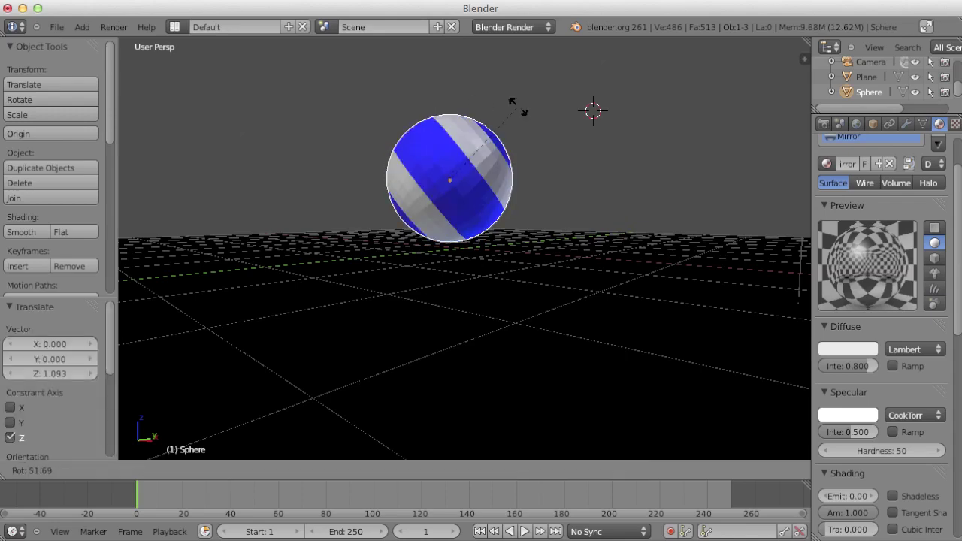
left_click(483, 103)
Duplicate the sphere and place the copy beside the original.
middle_click_drag(466, 225, 485, 300)
key("shift+d")
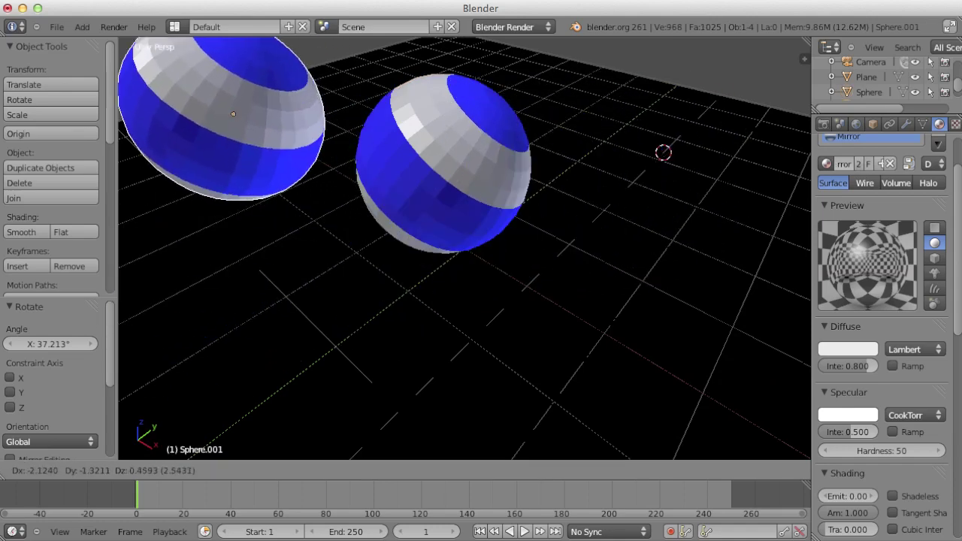
key("Return")
middle_click_drag(465, 248, 464, 211)
scroll(465, 248, "down", 3)
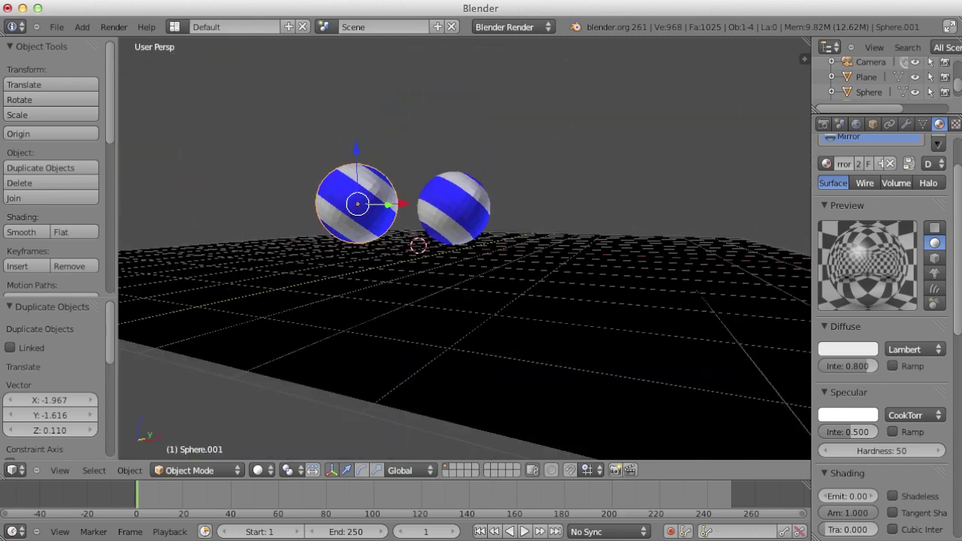
middle_click_drag(464, 248, 449, 252)
Rotate the copied sphere several times to give its stripes a different tilt.
key("r")
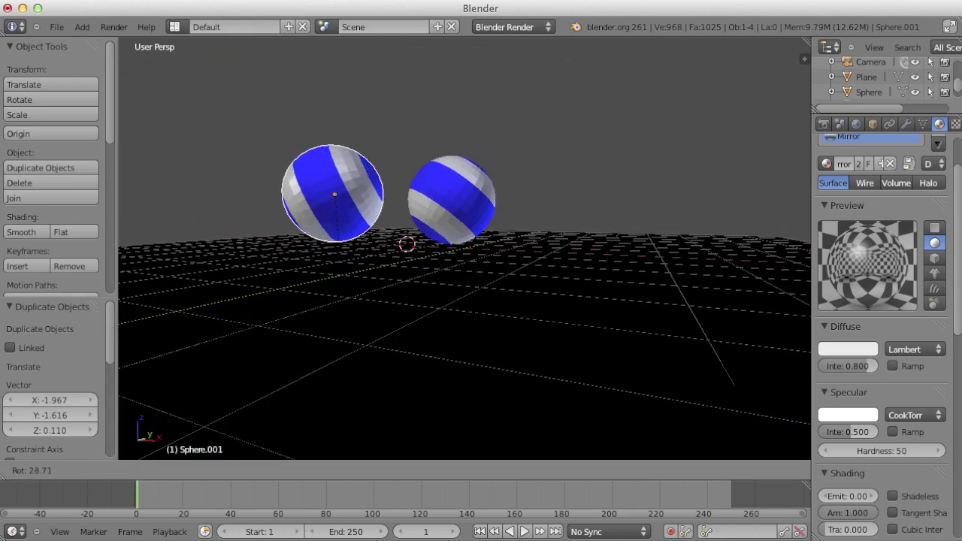
key("Return")
scroll(464, 248, "up", 2)
scroll(464, 247, "up", 3)
middle_click_drag(464, 248, 464, 300)
key("r")
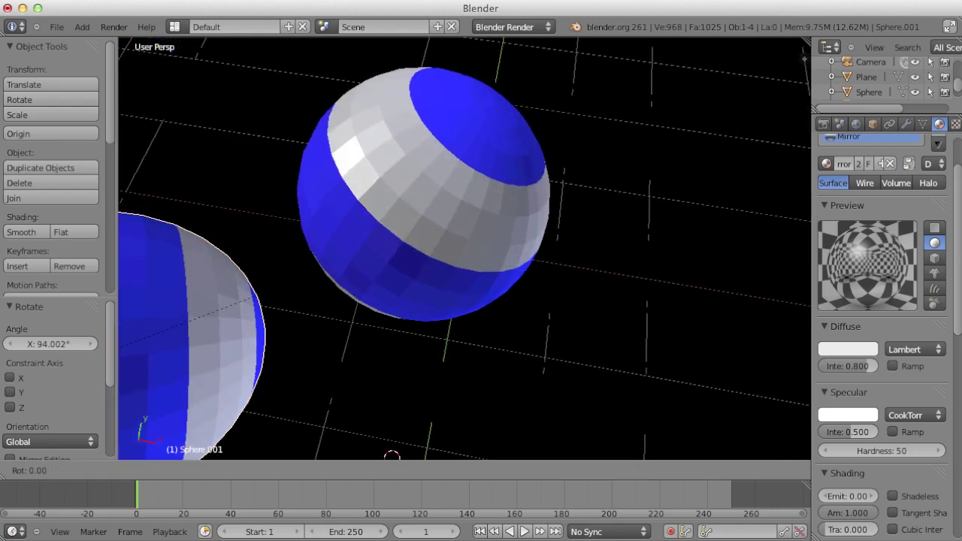
key("Return")
middle_click_drag(464, 248, 464, 285)
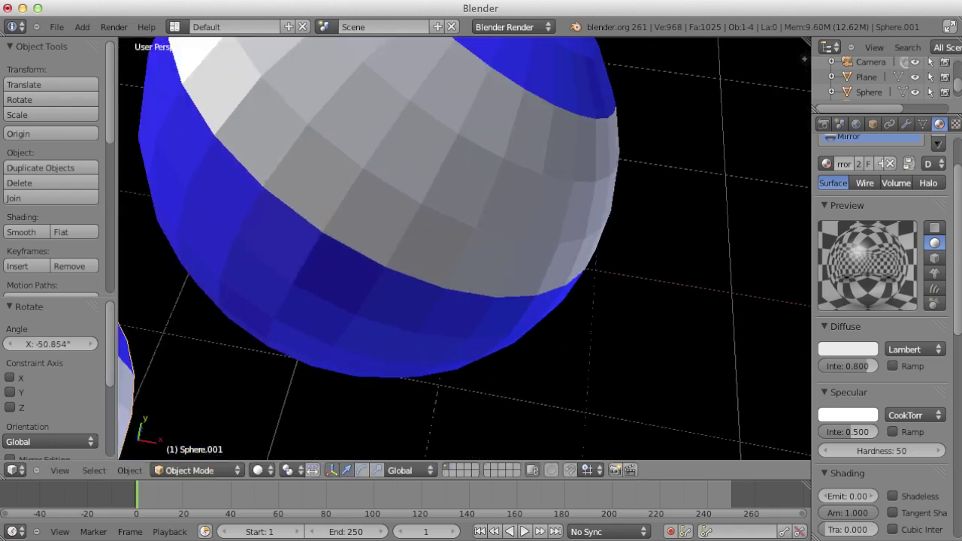
scroll(465, 248, "down", 3)
key("r")
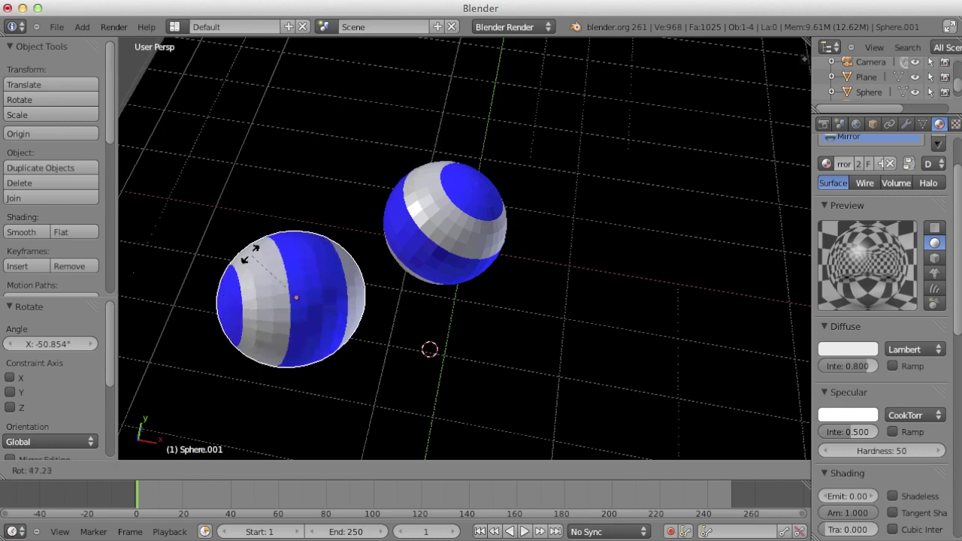
key("Return")
Render the final image of both tilted spheres over the black mirror floor.
left_click(114, 26)
left_click(132, 40)
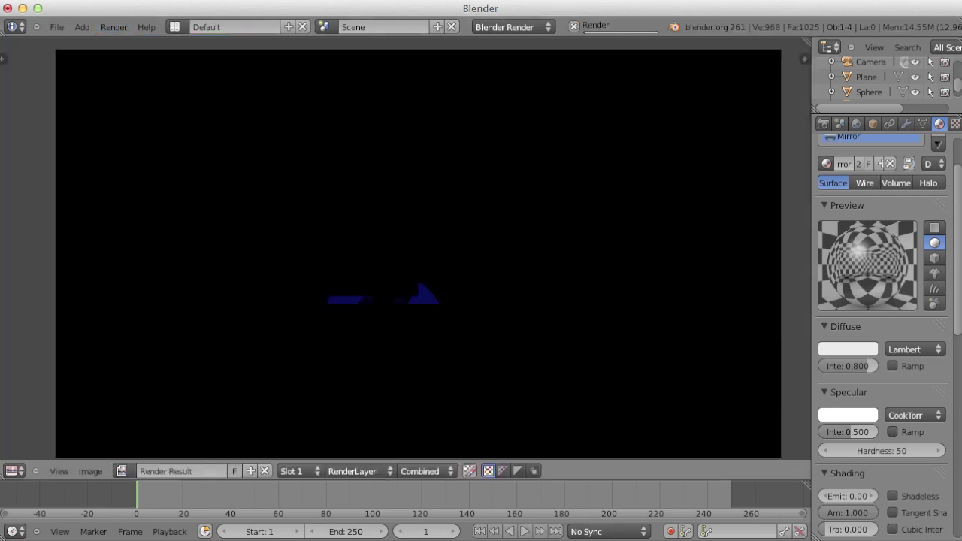